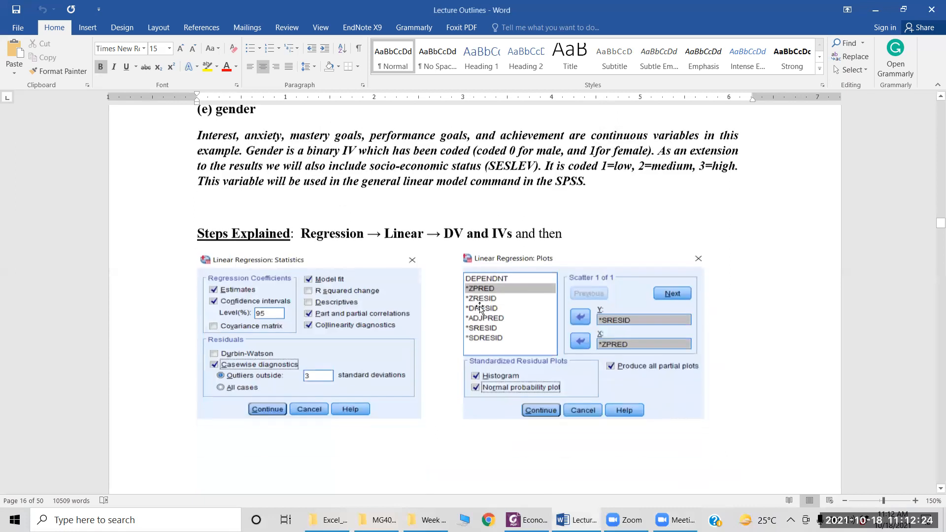
Examine the residual plots in Figures 1 to 5 of the lecture outline for homoscedastic and heteroscedastic patterns.
{"action": "scroll", "coordinate": [476, 277], "scroll_direction": "down", "scroll_amount": 5}
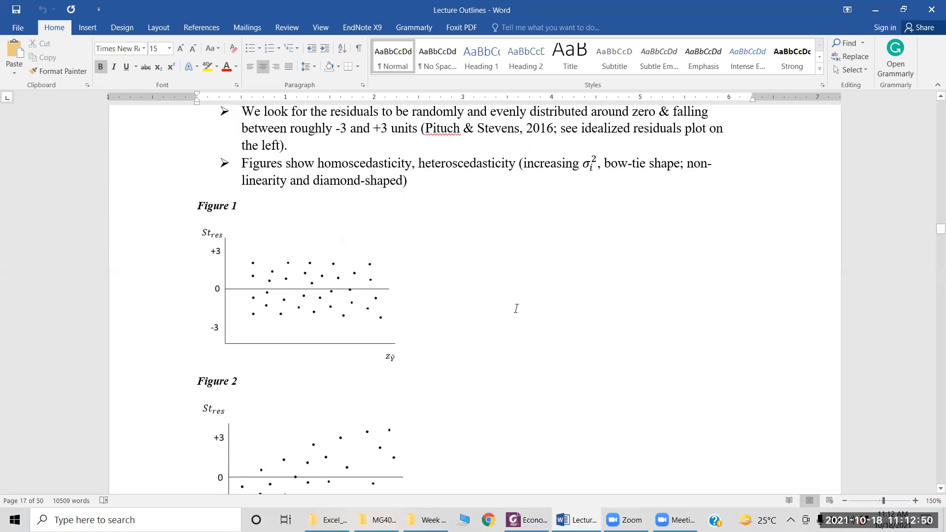
{"action": "scroll", "coordinate": [517, 305], "scroll_direction": "down", "scroll_amount": 4}
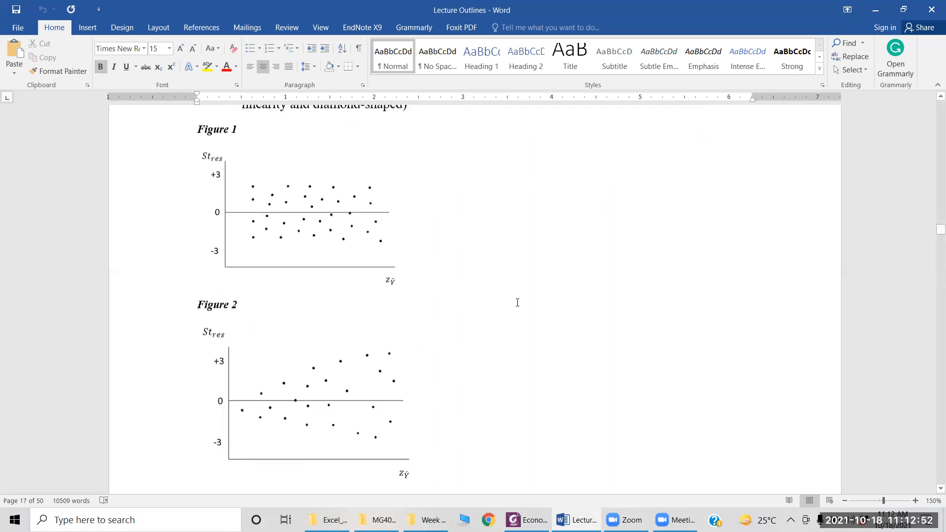
{"action": "scroll", "coordinate": [518, 302], "scroll_direction": "down", "scroll_amount": 1}
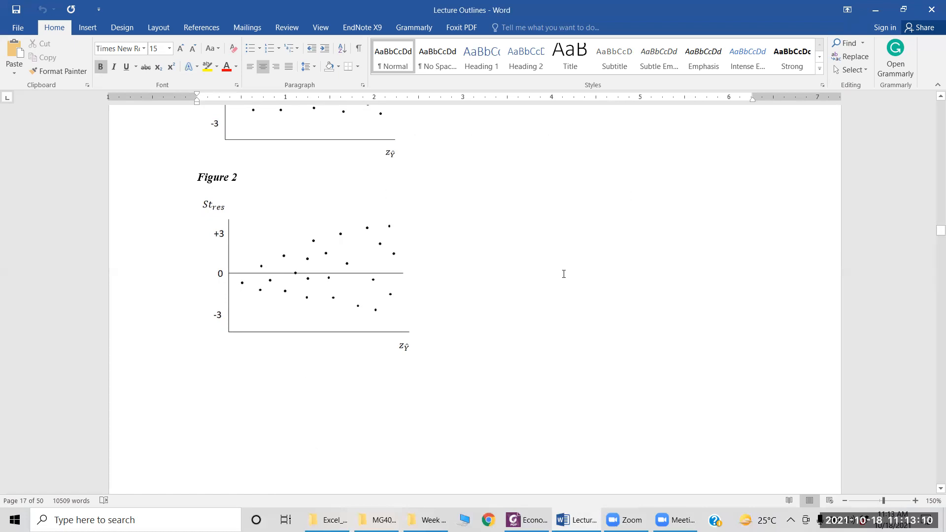
{"action": "scroll", "coordinate": [551, 281], "scroll_direction": "down", "scroll_amount": 8}
{"action": "scroll", "coordinate": [563, 273], "scroll_direction": "down", "scroll_amount": 3}
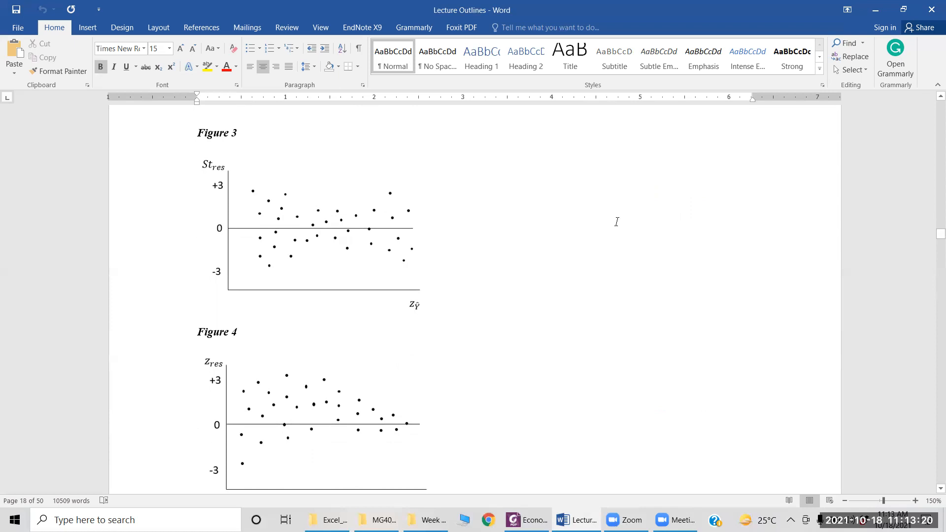
{"action": "scroll", "coordinate": [616, 221], "scroll_direction": "down", "scroll_amount": 1}
{"action": "scroll", "coordinate": [617, 221], "scroll_direction": "down", "scroll_amount": 3}
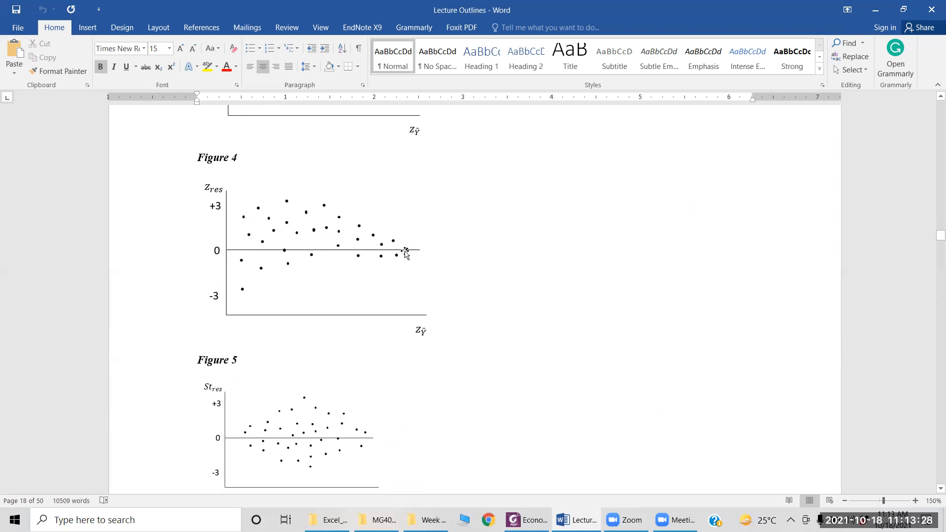
{"action": "scroll", "coordinate": [408, 251], "scroll_direction": "down", "scroll_amount": 3}
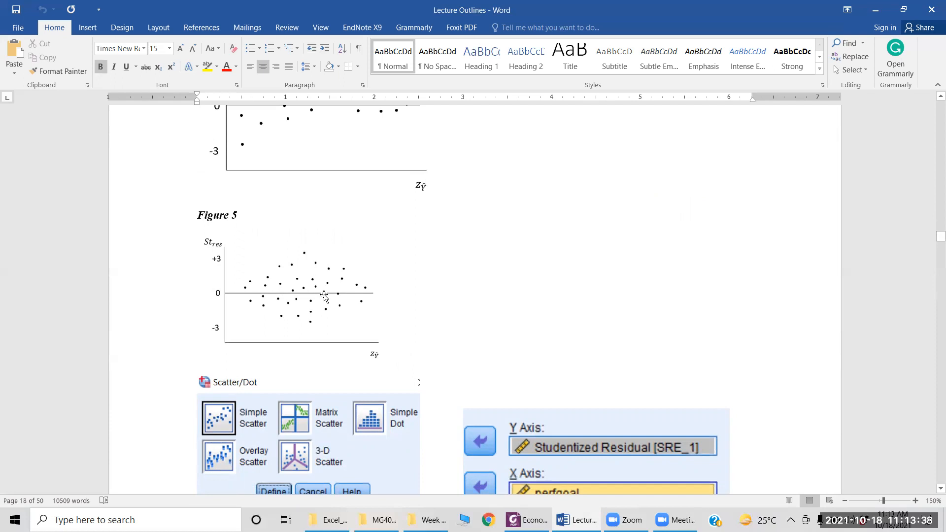
Review the lecture outline again from the idealized residual plot in Figure 1 through the scatterplot setup and Methods 2 and 3.
{"action": "scroll", "coordinate": [324, 296], "scroll_direction": "up", "scroll_amount": 12}
{"action": "scroll", "coordinate": [325, 298], "scroll_direction": "up", "scroll_amount": 13}
{"action": "scroll", "coordinate": [325, 295], "scroll_direction": "down", "scroll_amount": 2}
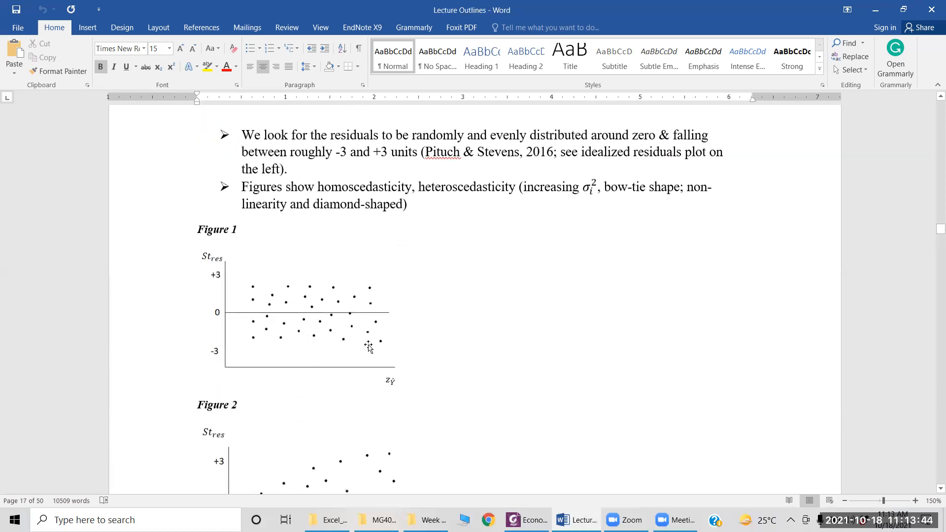
{"action": "left_click", "coordinate": [385, 336]}
{"action": "scroll", "coordinate": [385, 336], "scroll_direction": "down", "scroll_amount": 3}
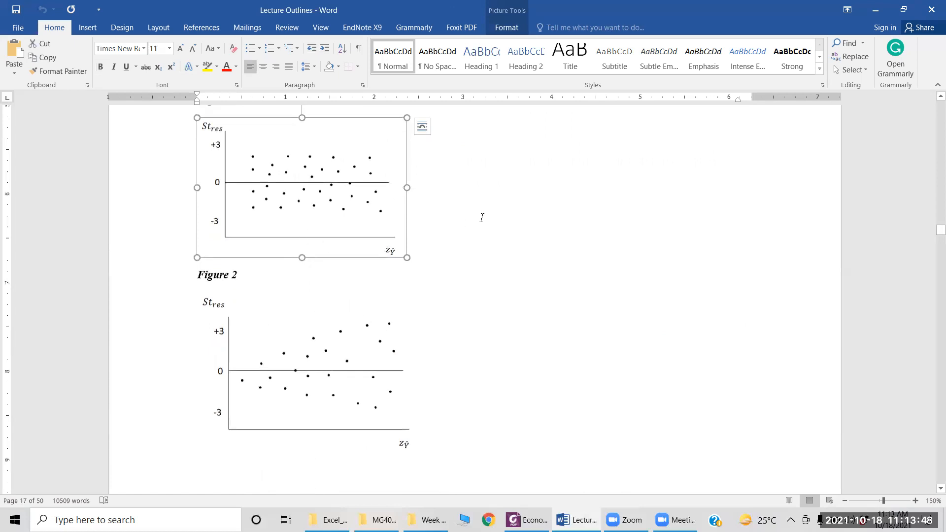
{"action": "scroll", "coordinate": [482, 217], "scroll_direction": "down", "scroll_amount": 15}
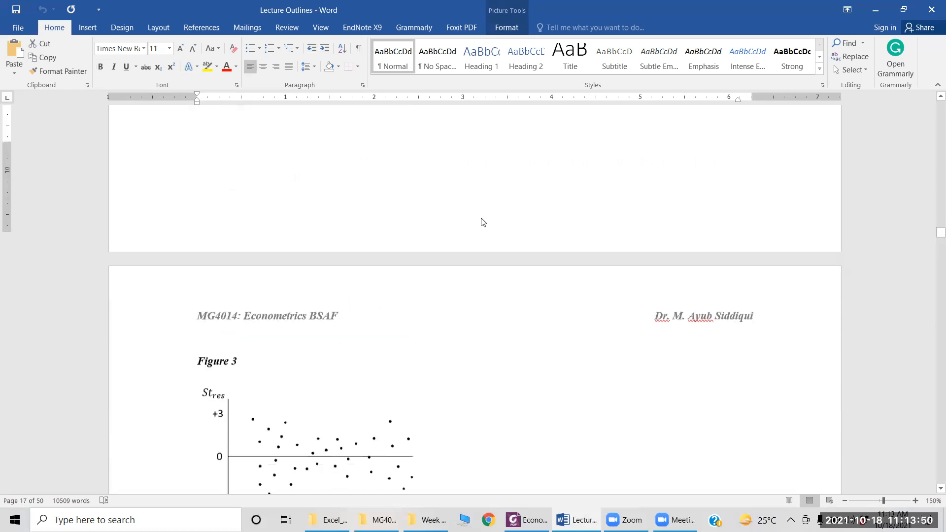
{"action": "scroll", "coordinate": [482, 220], "scroll_direction": "down", "scroll_amount": 2}
{"action": "scroll", "coordinate": [481, 220], "scroll_direction": "up", "scroll_amount": 4}
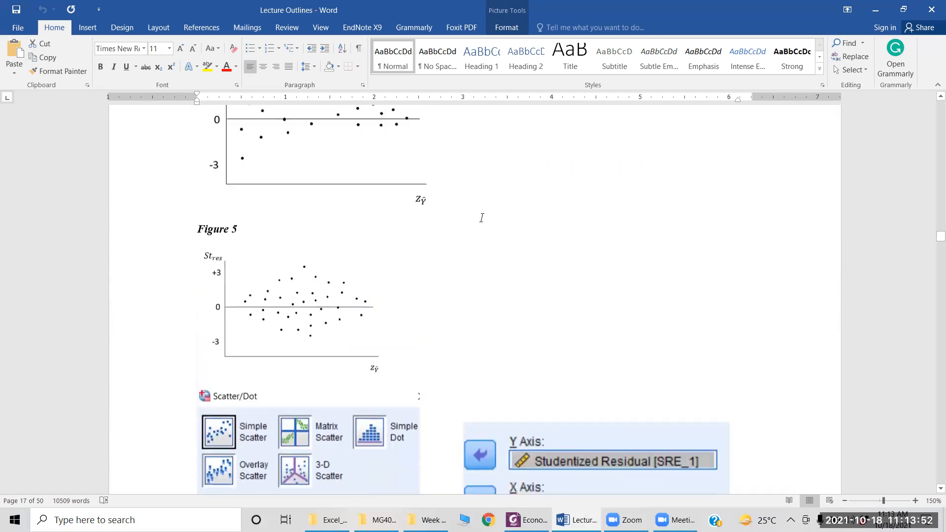
{"action": "scroll", "coordinate": [481, 220], "scroll_direction": "down", "scroll_amount": 3}
{"action": "scroll", "coordinate": [482, 220], "scroll_direction": "down", "scroll_amount": 4}
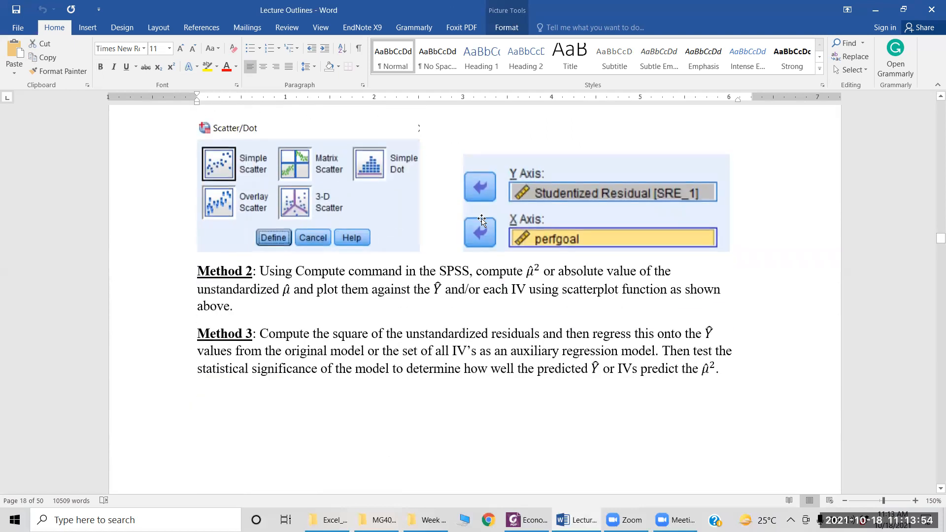
{"action": "scroll", "coordinate": [482, 221], "scroll_direction": "up", "scroll_amount": 10}
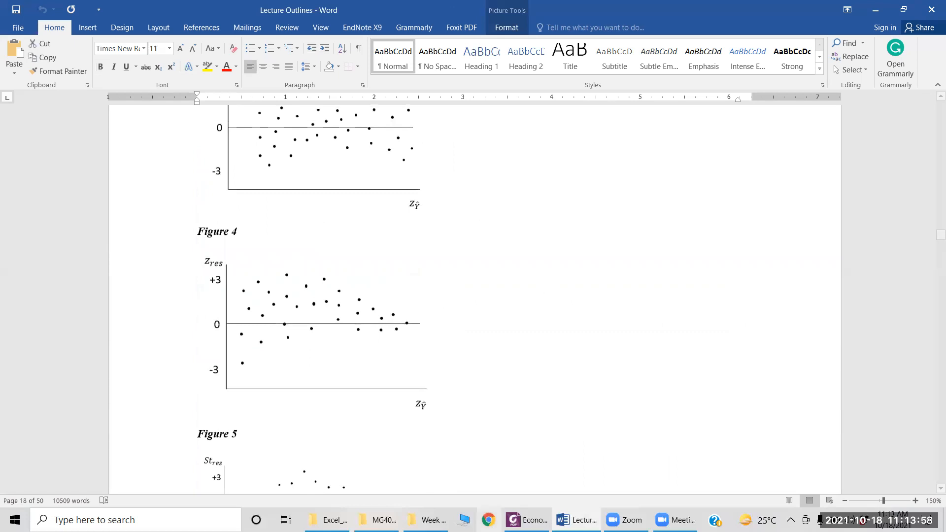
Switch to the Week 8 (18-20 Oct 2021) folder in File Explorer and select the Hetero-Abortion workbook.
{"action": "mouse_move", "coordinate": [526, 520]}
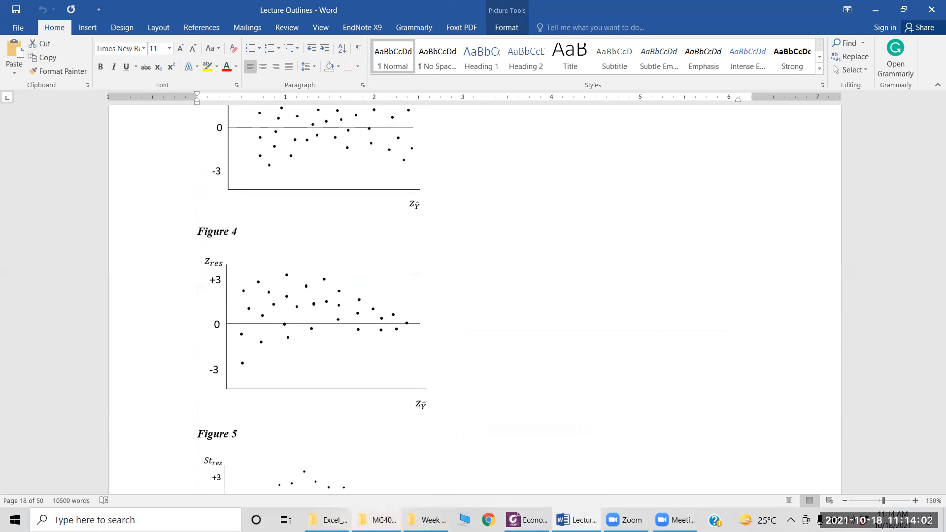
{"action": "left_click", "coordinate": [428, 520]}
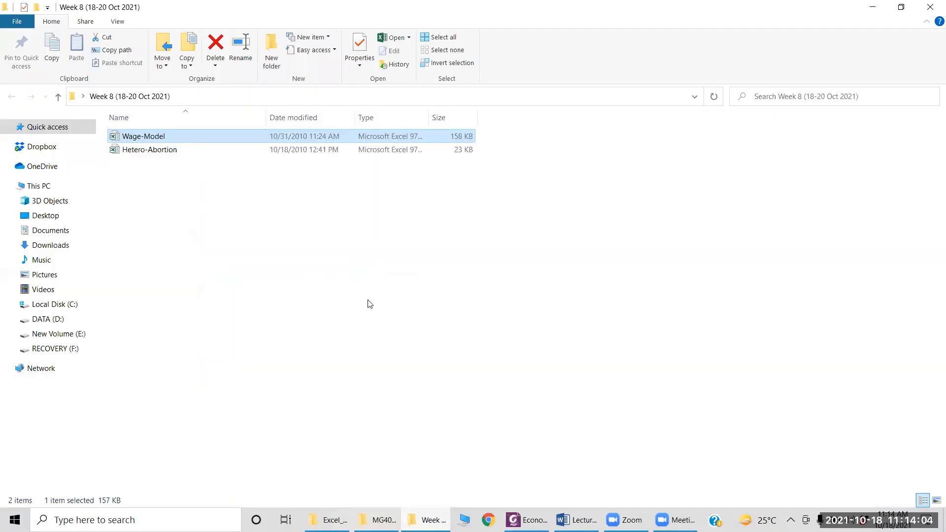
{"action": "left_click", "coordinate": [179, 150]}
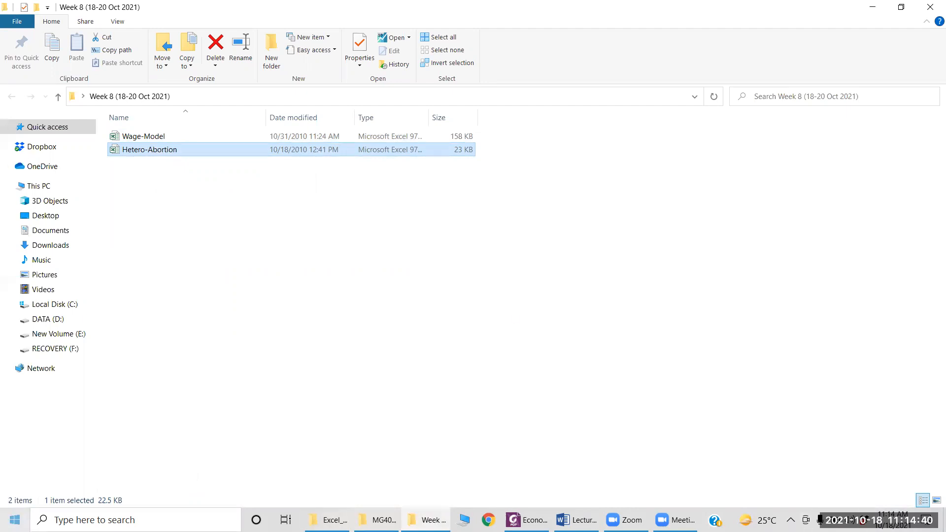
Launch EViews 10 and dismiss its startup screen.
{"action": "left_click", "coordinate": [14, 520]}
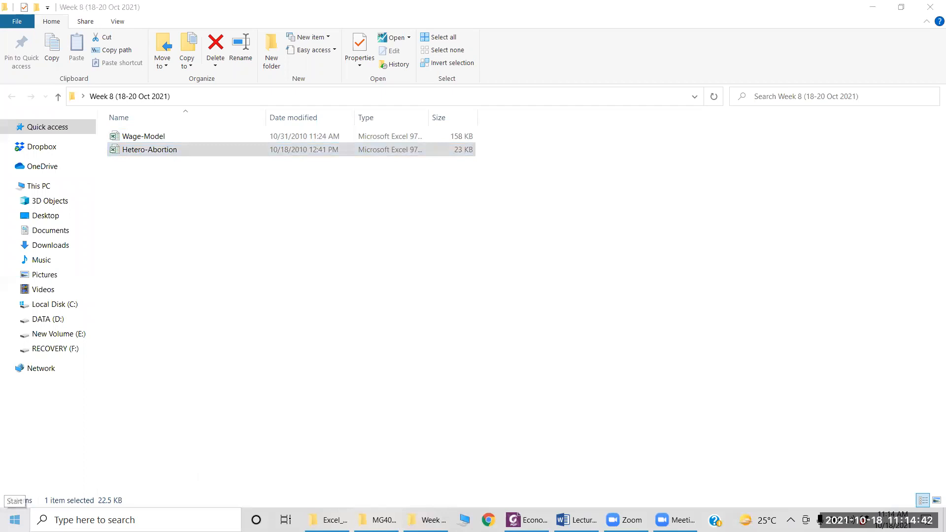
{"action": "type", "text": "evi"}
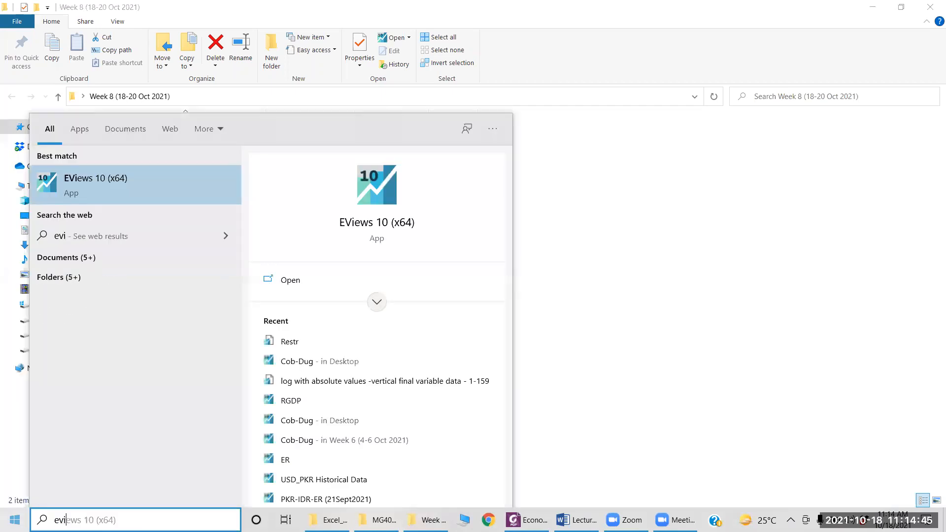
{"action": "key", "text": "Return"}
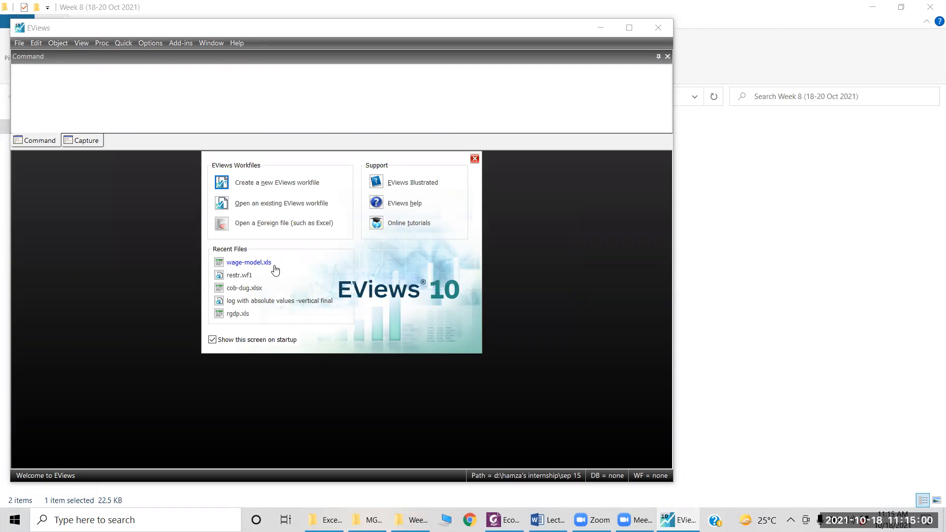
{"action": "left_click", "coordinate": [475, 160]}
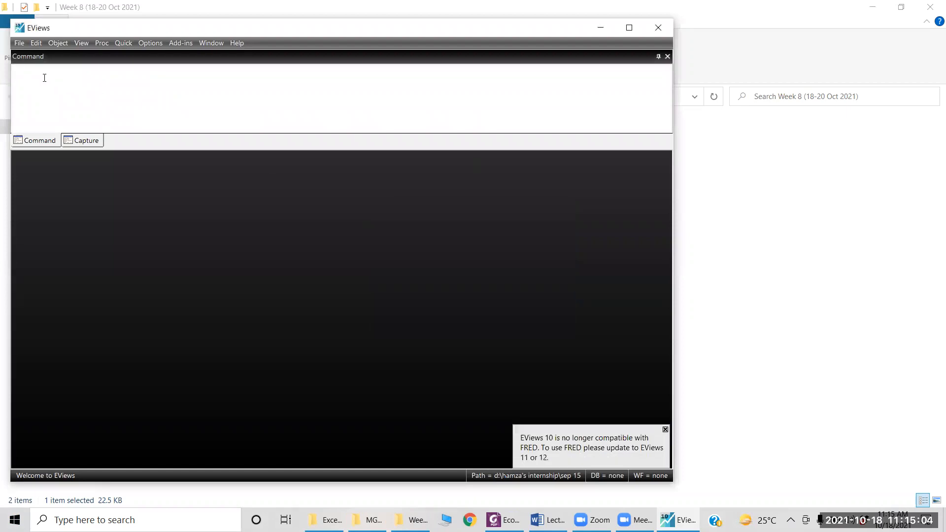
Open the Wage-Model Excel file as a foreign-data workfile with the default import settings, without linking the series to the source.
{"action": "left_click", "coordinate": [19, 44]}
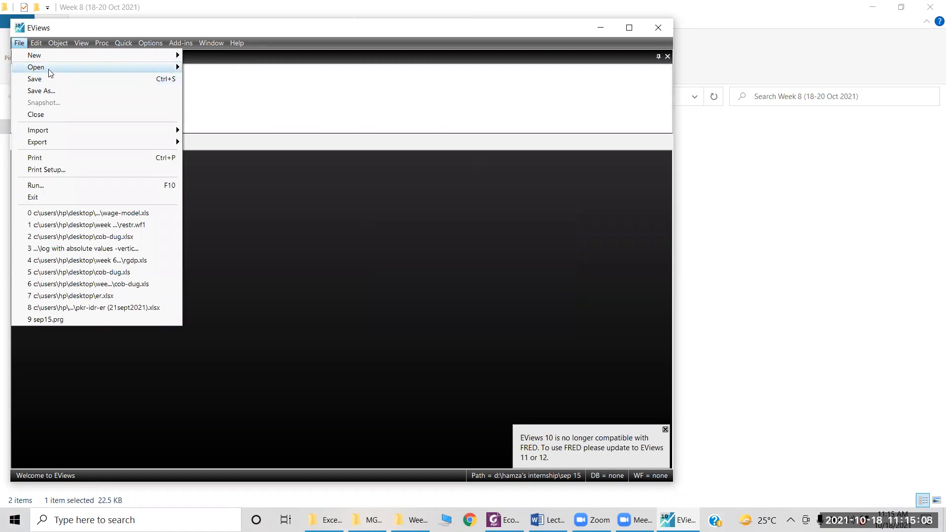
{"action": "mouse_move", "coordinate": [49, 70]}
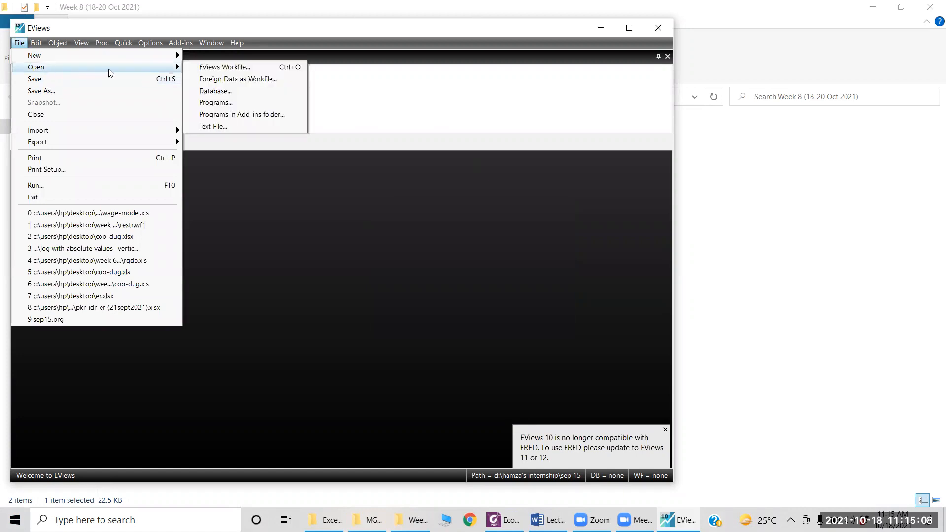
{"action": "left_click", "coordinate": [233, 80]}
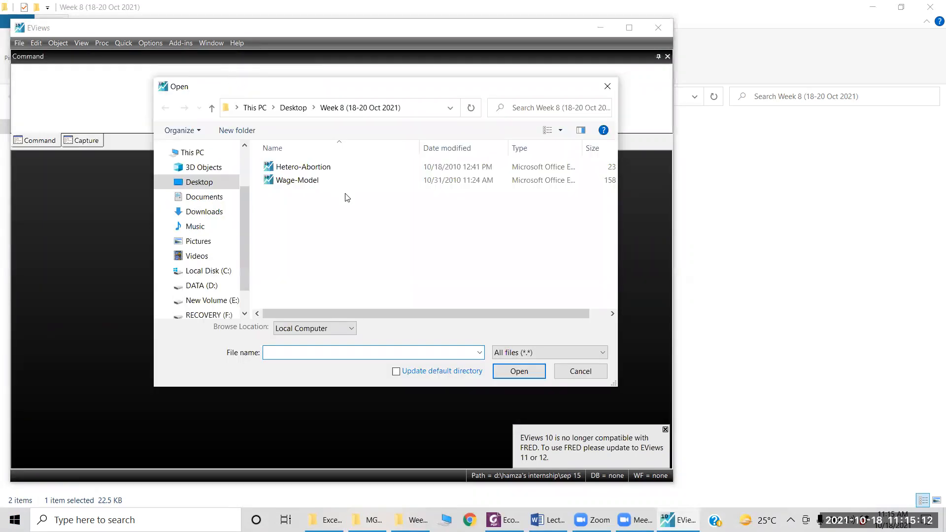
{"action": "left_click", "coordinate": [300, 180]}
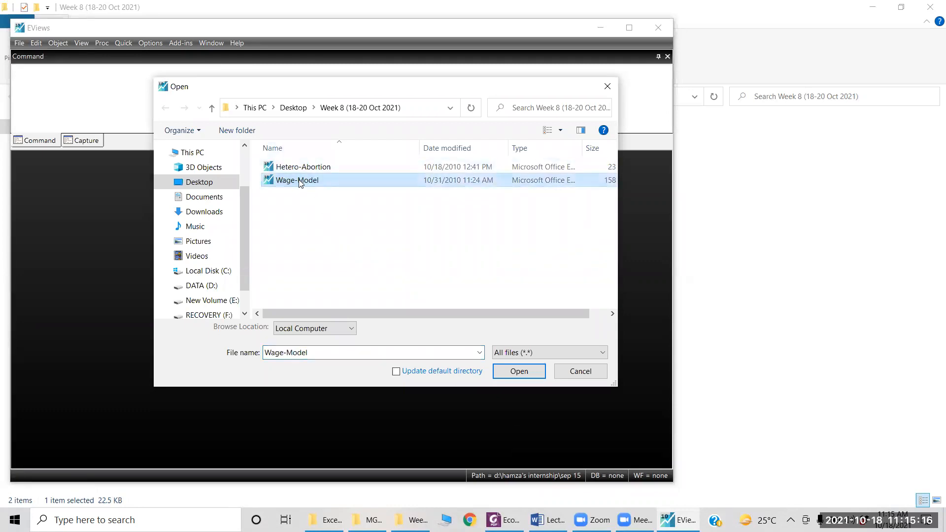
{"action": "double_click", "coordinate": [300, 181]}
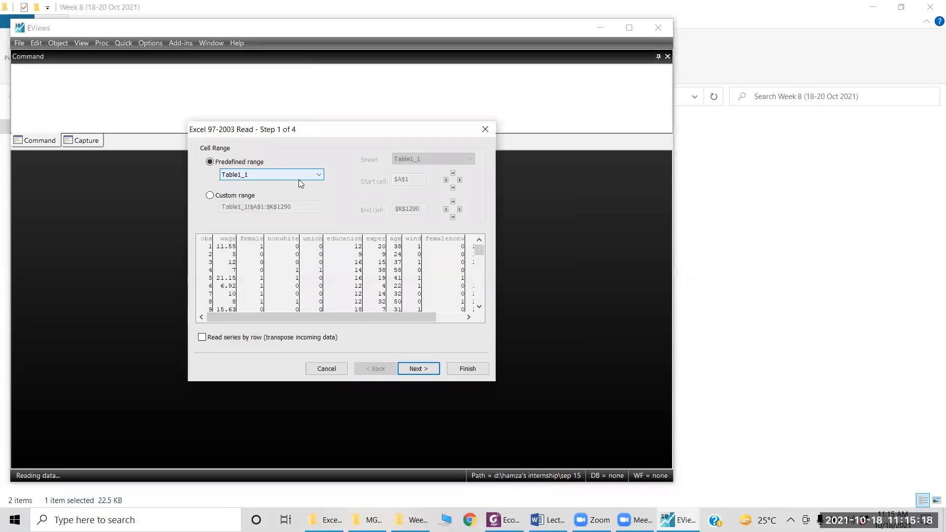
{"action": "left_click", "coordinate": [419, 369]}
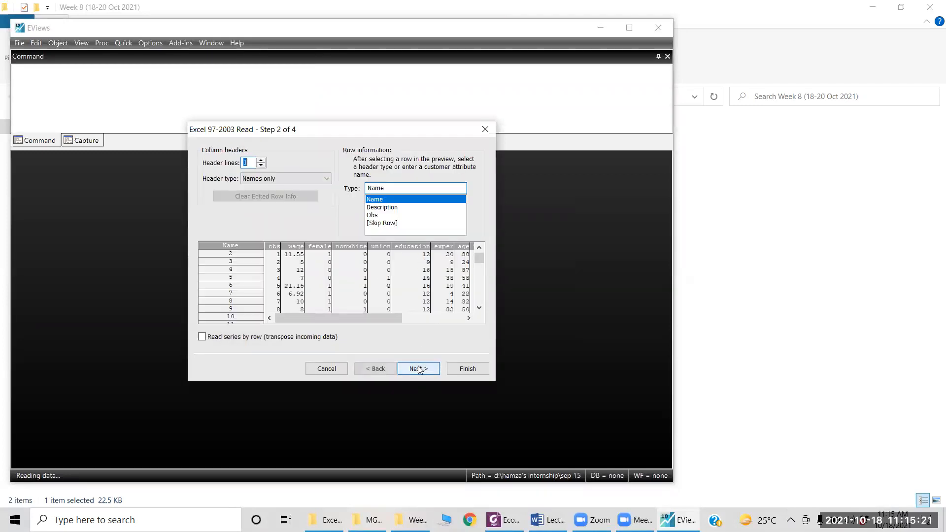
{"action": "left_click", "coordinate": [474, 370]}
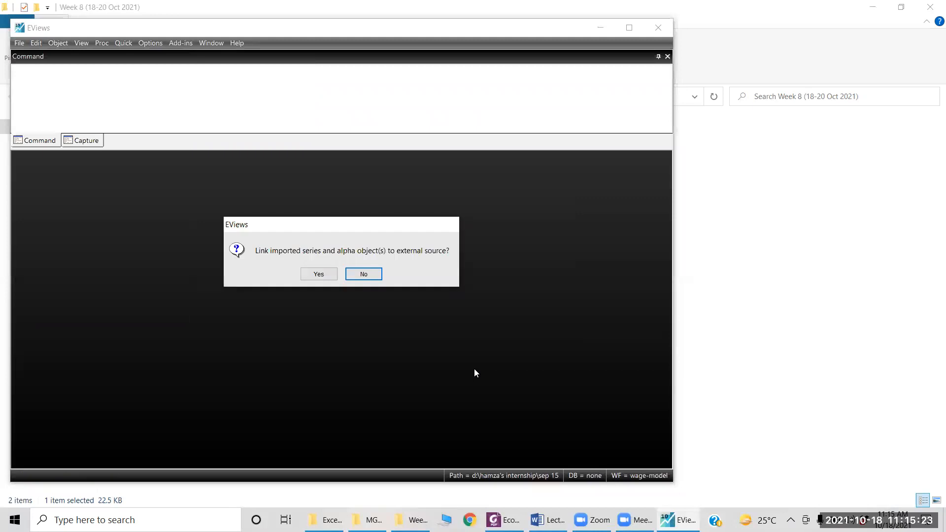
{"action": "left_click", "coordinate": [374, 275]}
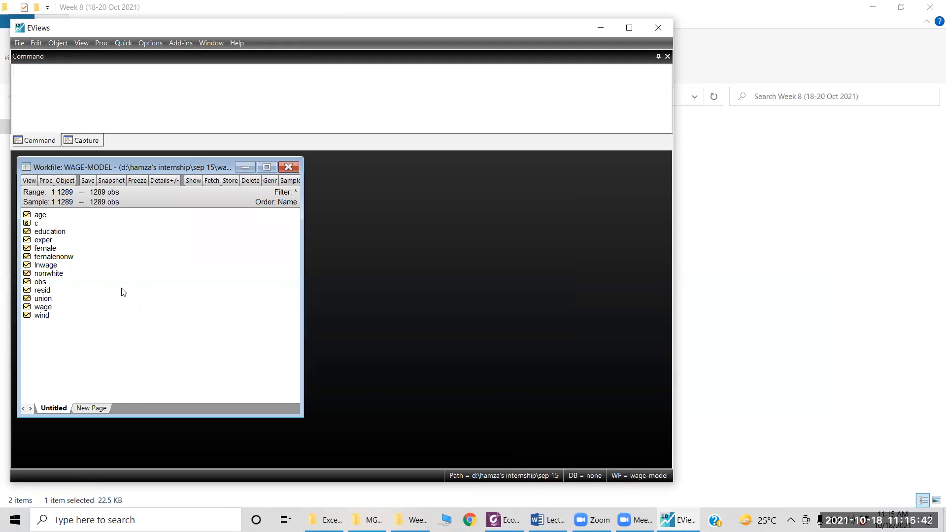
Plot a scatter graph of wage against age by running the command "scat age wage".
{"action": "left_click", "coordinate": [123, 292]}
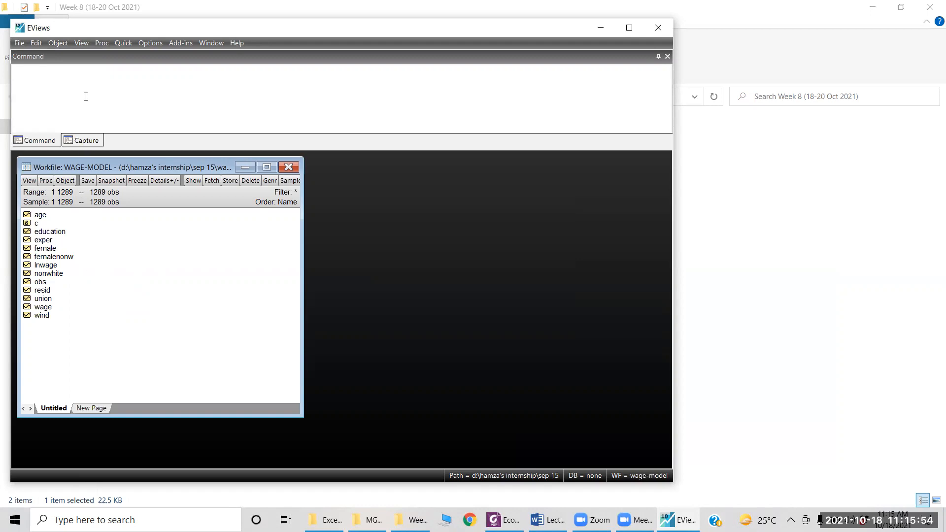
{"action": "left_click", "coordinate": [87, 76]}
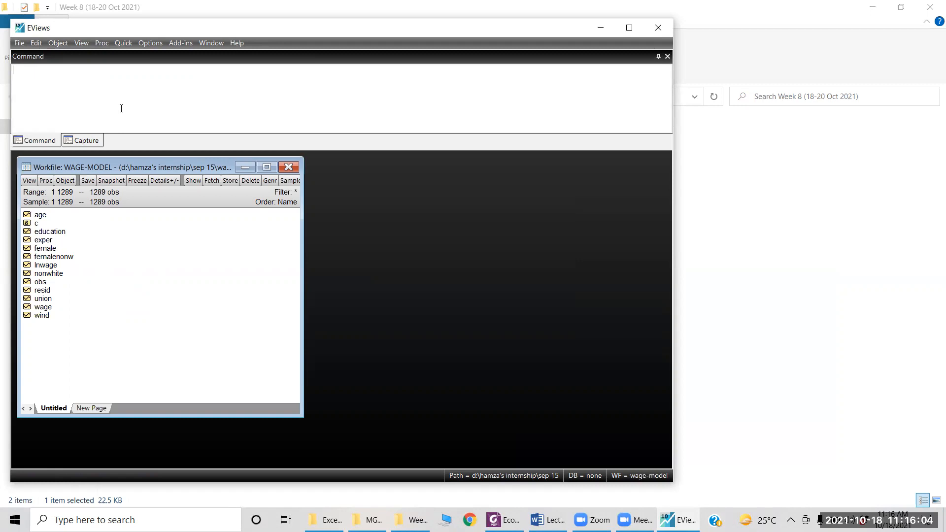
{"action": "type", "text": "scat"}
{"action": "type", "text": "wage age"}
{"action": "left_click", "coordinate": [29, 70]}
{"action": "type", "text": "age"}
{"action": "key", "text": "Delete"}
{"action": "key", "text": "Delete"}
{"action": "key", "text": "Delete"}
{"action": "key", "text": "Delete"}
{"action": "key", "text": "Delete"}
{"action": "key", "text": "Delete"}
{"action": "key", "text": "Delete"}
{"action": "key", "text": "Delete"}
{"action": "type", "text": "wage"}
{"action": "key", "text": "Return"}
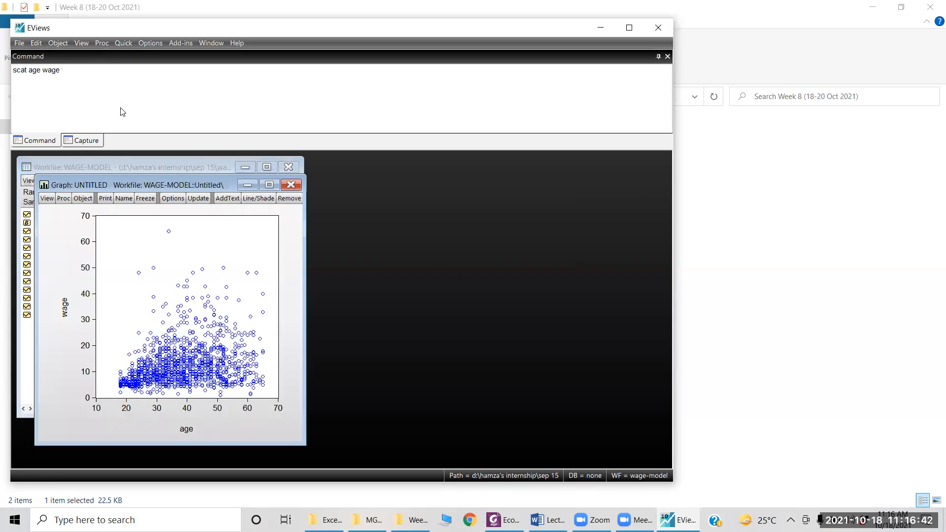
Place the age-wage graph beside the workfile window and plot wage against experience by running "scat exper wage".
{"action": "mouse_move", "coordinate": [220, 282]}
{"action": "mouse_move", "coordinate": [232, 365]}
{"action": "key", "text": "BackSpace"}
{"action": "key", "text": "BackSpace"}
{"action": "key", "text": "BackSpace"}
{"action": "left_click_drag", "start_coordinate": [115, 182], "coordinate": [416, 174]}
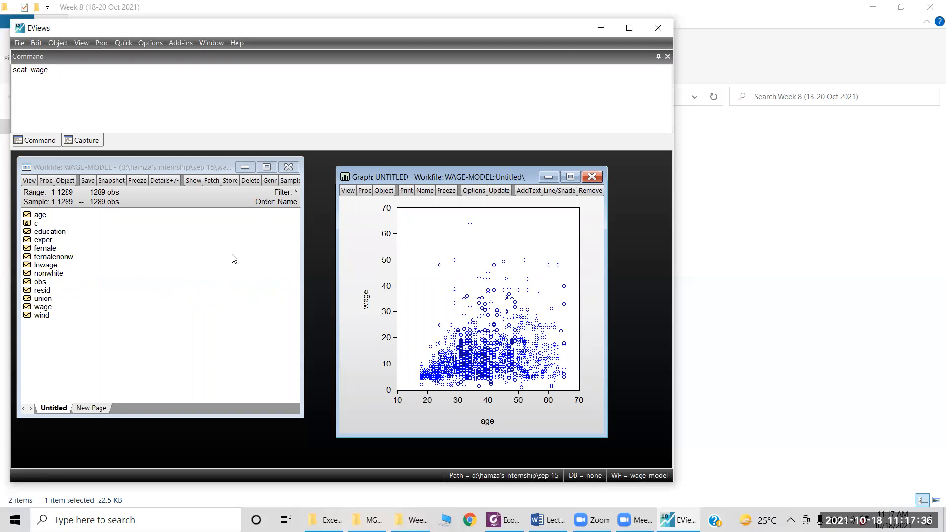
{"action": "left_click", "coordinate": [29, 71]}
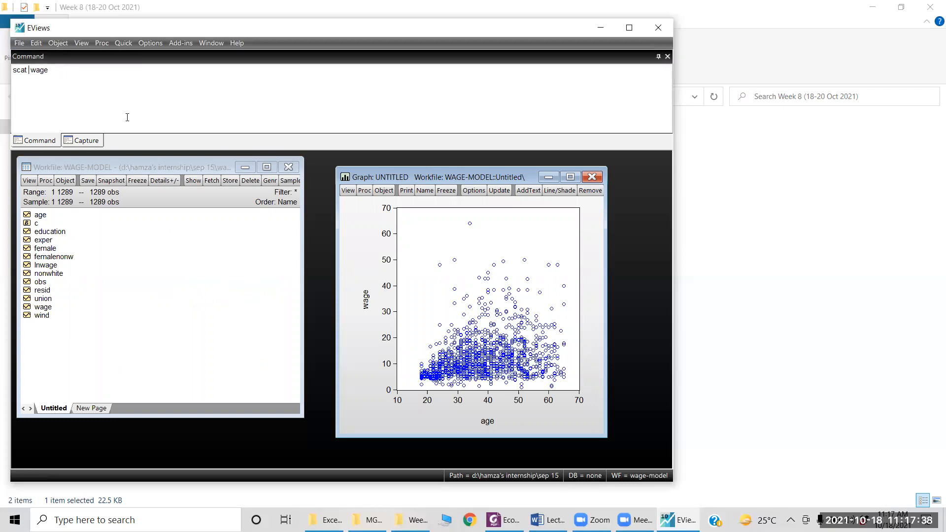
{"action": "type", "text": "exper"}
{"action": "key", "text": "Return"}
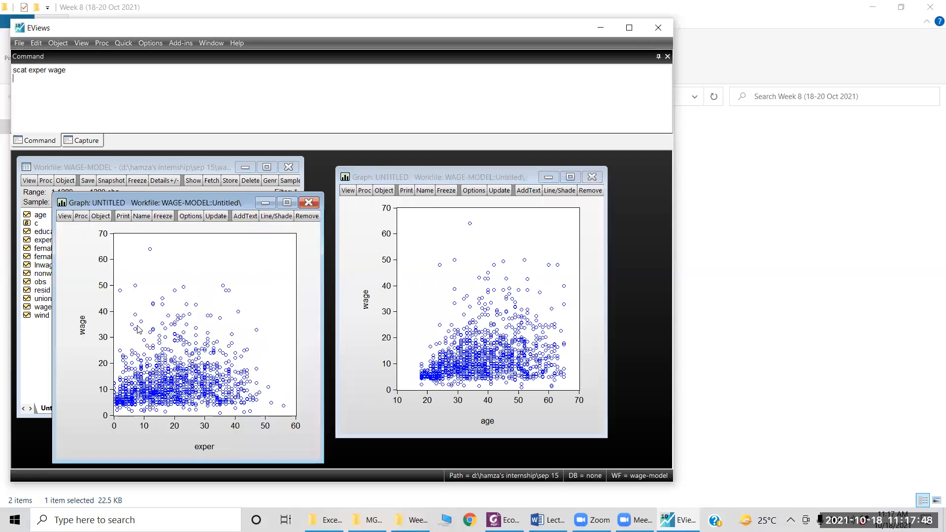
Delete the untitled exper-wage scatter graph.
{"action": "mouse_move", "coordinate": [180, 333]}
{"action": "left_click", "coordinate": [309, 203]}
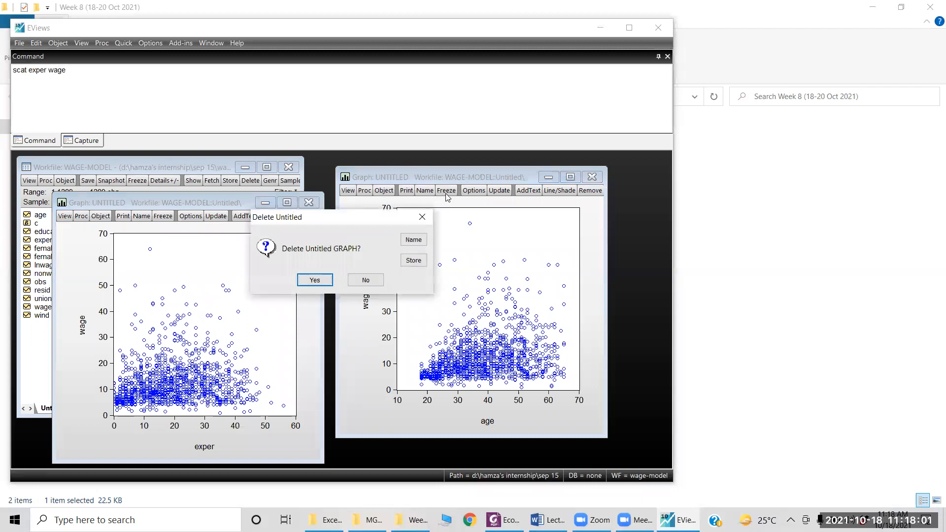
{"action": "left_click", "coordinate": [310, 279]}
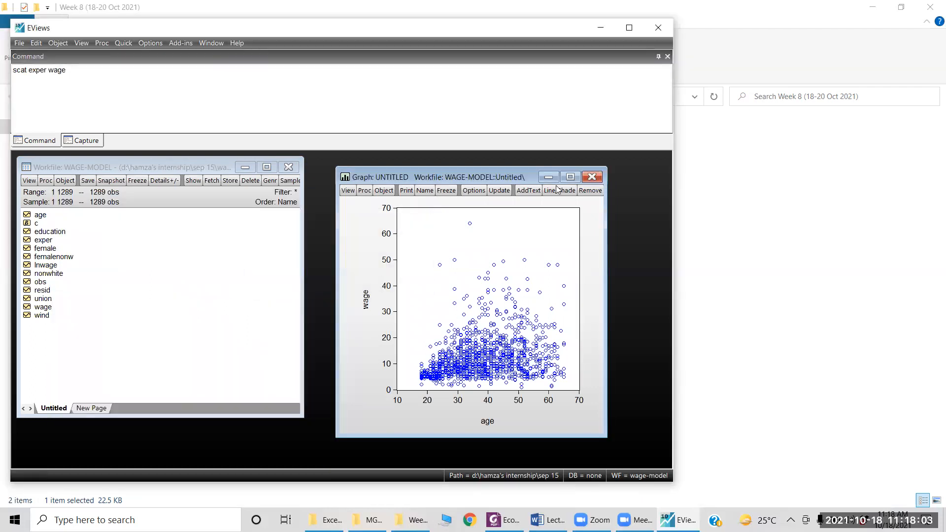
Delete the untitled scatter graph of wage against age.
{"action": "left_click", "coordinate": [592, 176]}
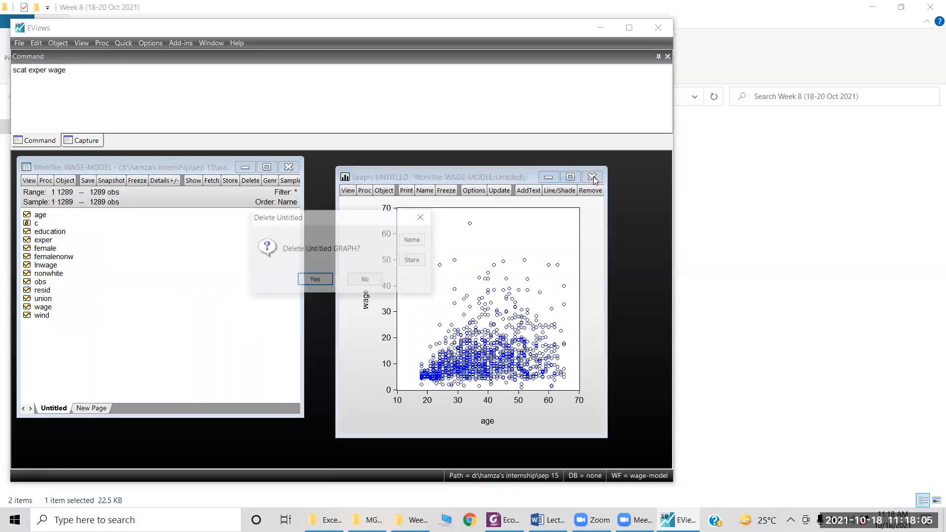
{"action": "left_click", "coordinate": [315, 280]}
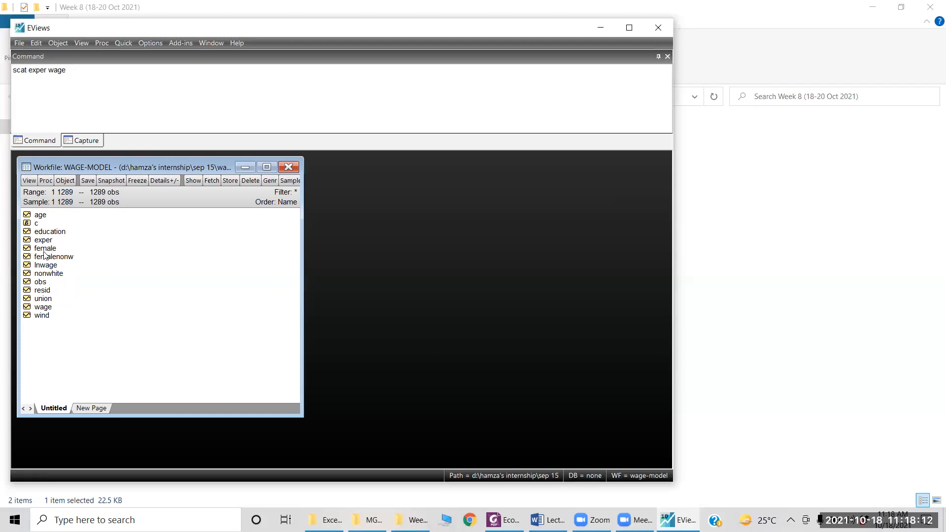
Estimate a least-squares equation of wage on age, exper and a constant, and place its output further from the workfile's series list.
{"action": "left_click", "coordinate": [29, 309]}
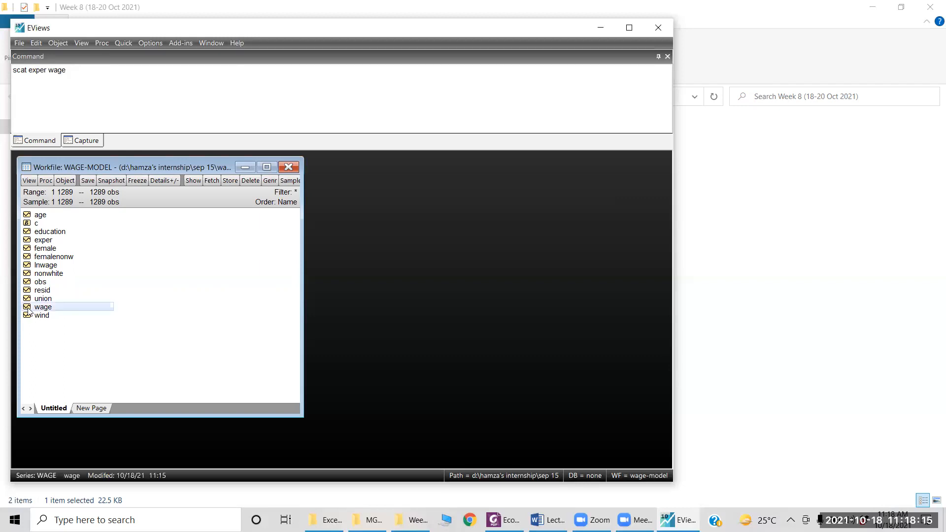
{"action": "left_click", "coordinate": [45, 222], "text": "ctrl"}
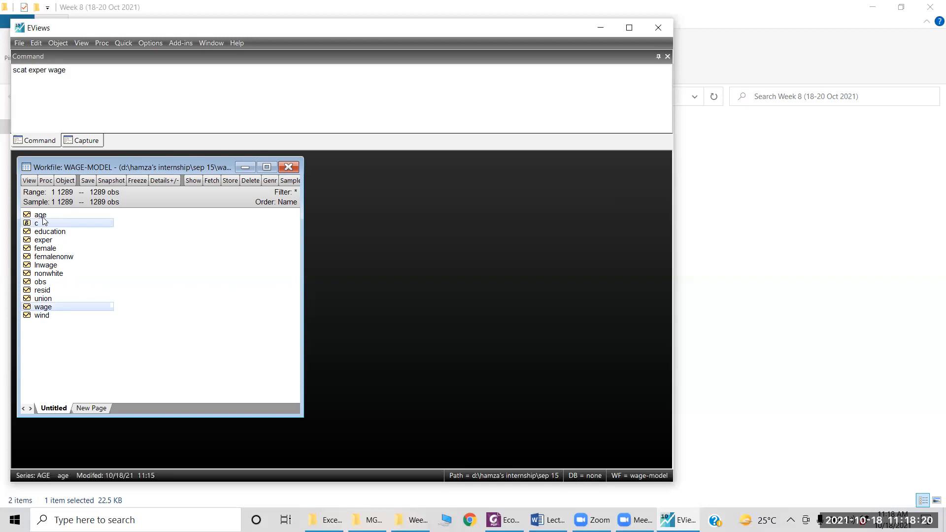
{"action": "left_click", "coordinate": [41, 216], "text": "ctrl"}
{"action": "double_click", "coordinate": [44, 220]}
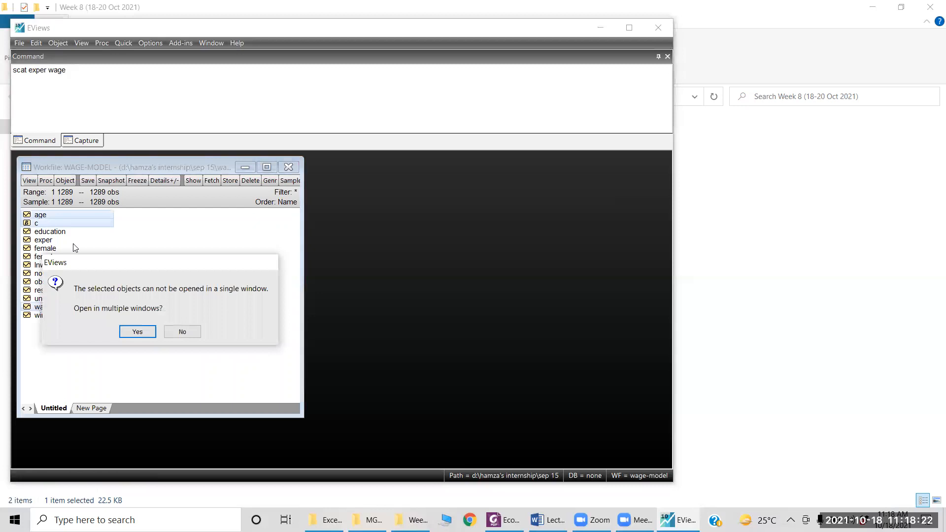
{"action": "left_click", "coordinate": [180, 333]}
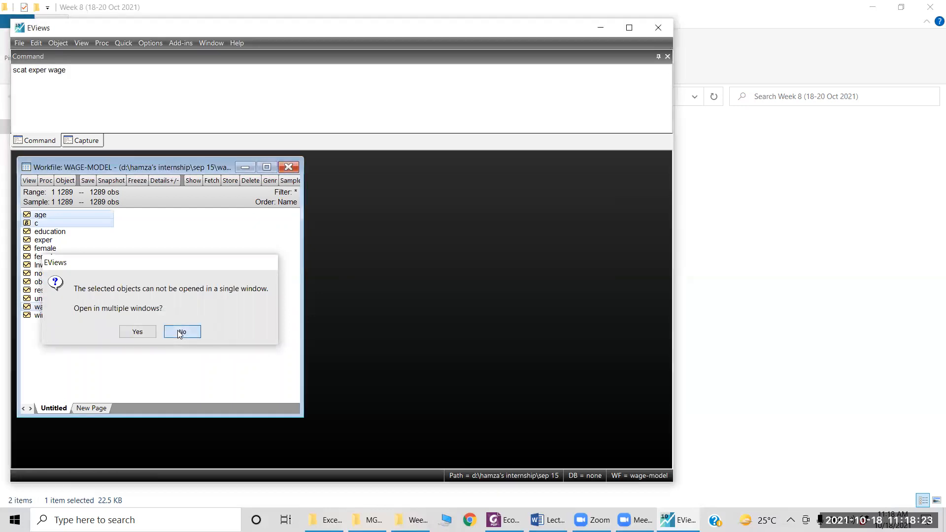
{"action": "left_click", "coordinate": [90, 226], "text": "ctrl"}
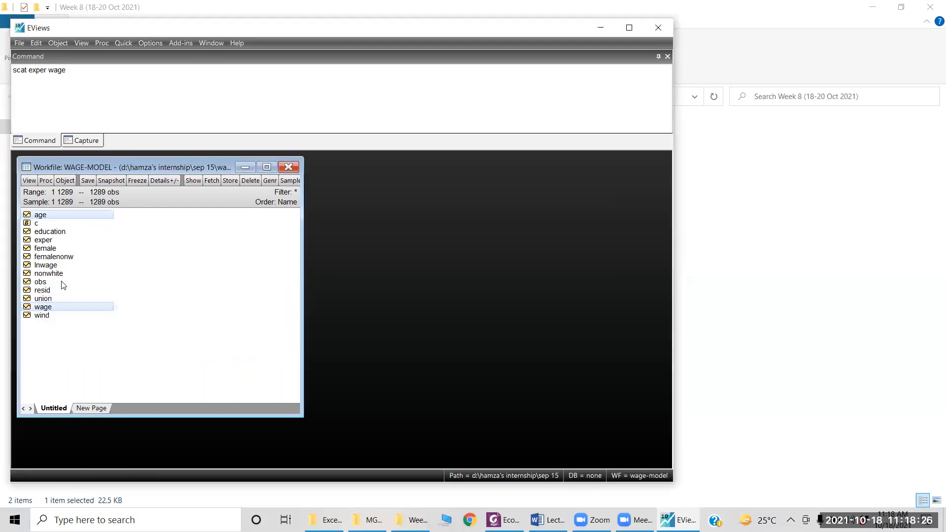
{"action": "left_click", "coordinate": [53, 241], "text": "ctrl"}
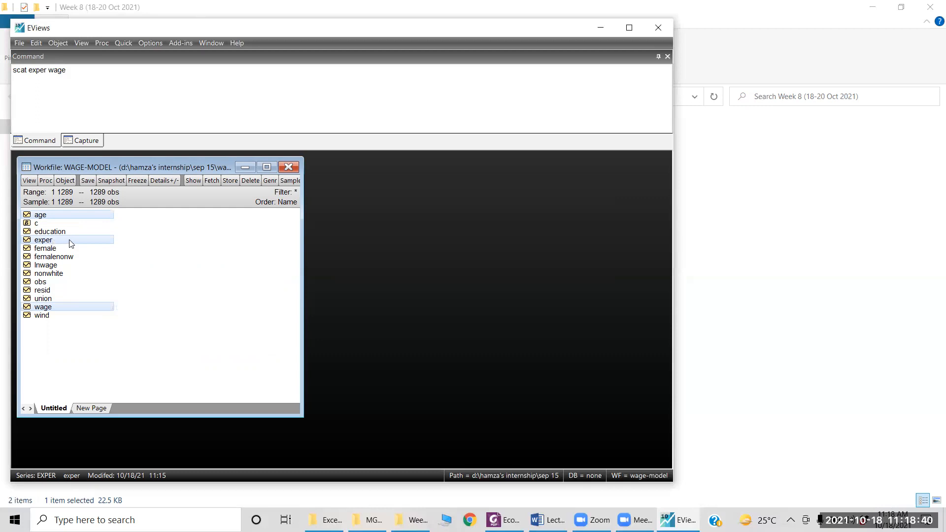
{"action": "right_click", "coordinate": [69, 241]}
{"action": "left_click", "coordinate": [105, 260]}
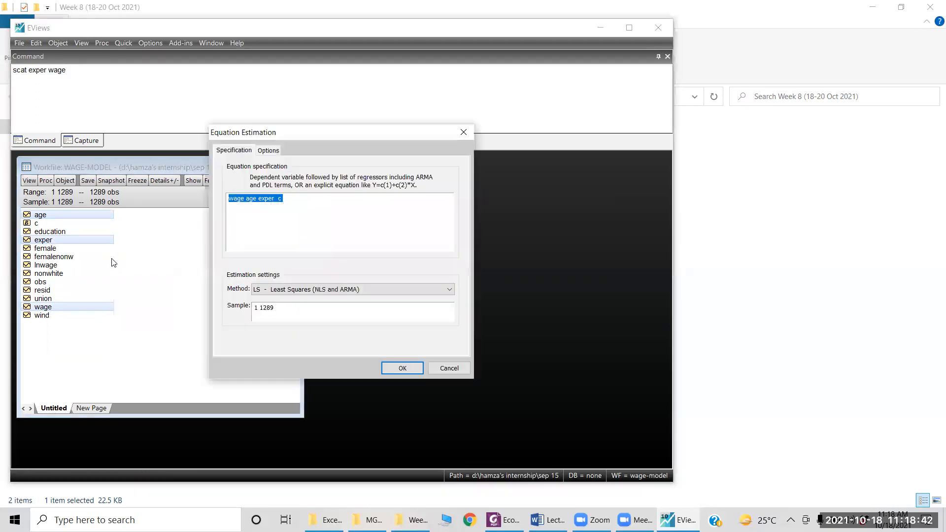
{"action": "left_click", "coordinate": [399, 369]}
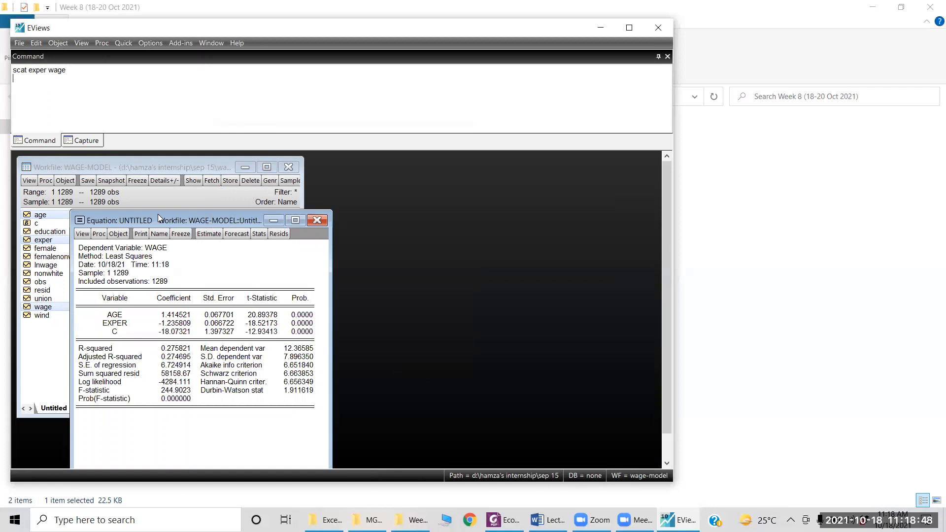
{"action": "left_click_drag", "start_coordinate": [159, 216], "coordinate": [340, 177]}
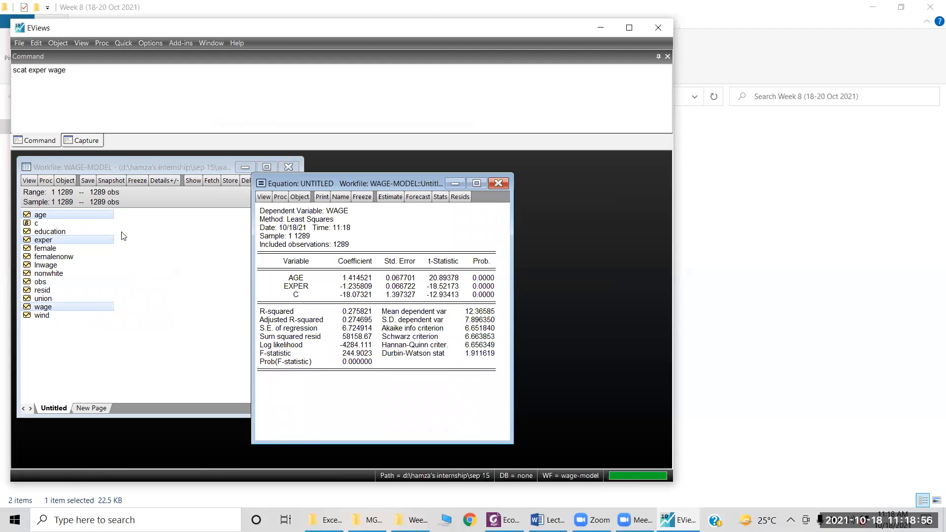
Store the regression residuals as a new series by running the command "genr mu = resid".
{"action": "left_click", "coordinate": [46, 292]}
{"action": "left_click", "coordinate": [45, 292]}
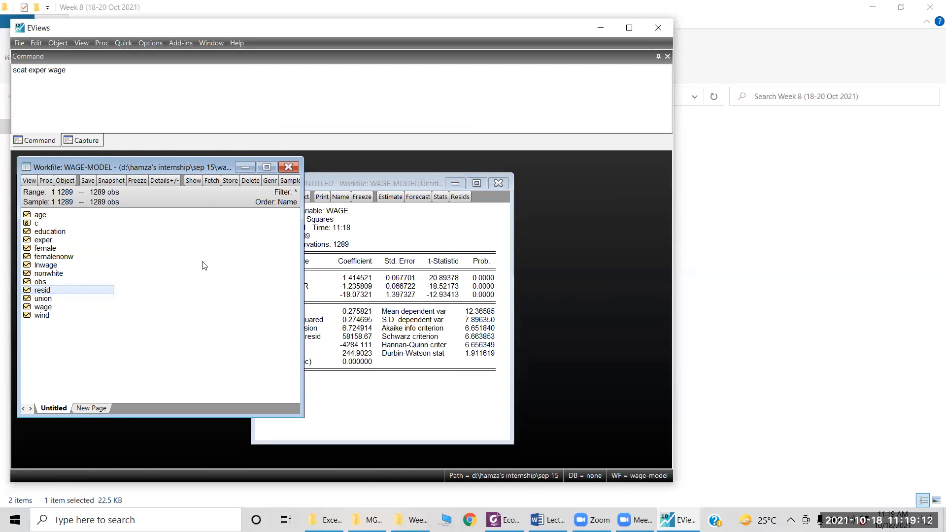
{"action": "left_click", "coordinate": [90, 70]}
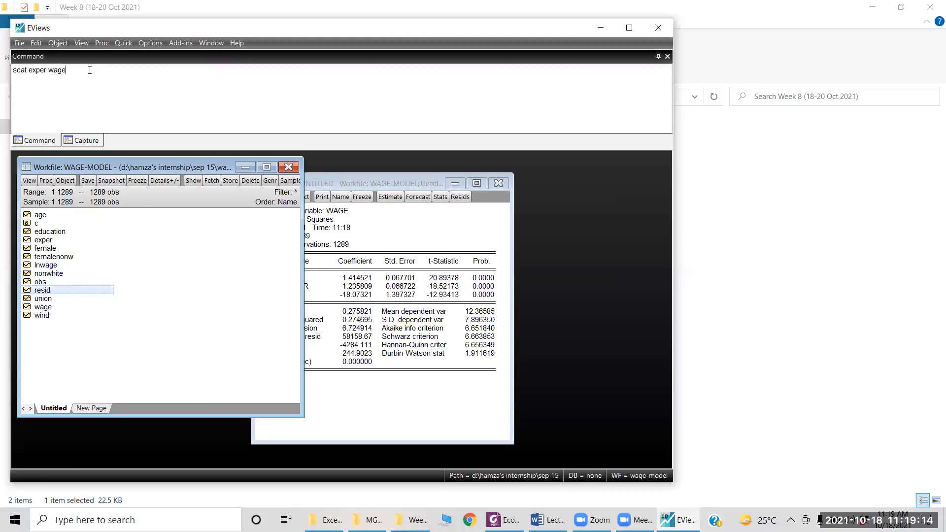
{"action": "key", "text": "BackSpace"}
{"action": "key", "text": "BackSpace"}
{"action": "key", "text": "BackSpace"}
{"action": "key", "text": "BackSpace"}
{"action": "key", "text": "BackSpace"}
{"action": "key", "text": "BackSpace"}
{"action": "key", "text": "BackSpace"}
{"action": "key", "text": "BackSpace"}
{"action": "key", "text": "BackSpace"}
{"action": "key", "text": "BackSpace"}
{"action": "key", "text": "BackSpace"}
{"action": "key", "text": "BackSpace"}
{"action": "key", "text": "BackSpace"}
{"action": "key", "text": "BackSpace"}
{"action": "key", "text": "BackSpace"}
{"action": "type", "text": "genr"}
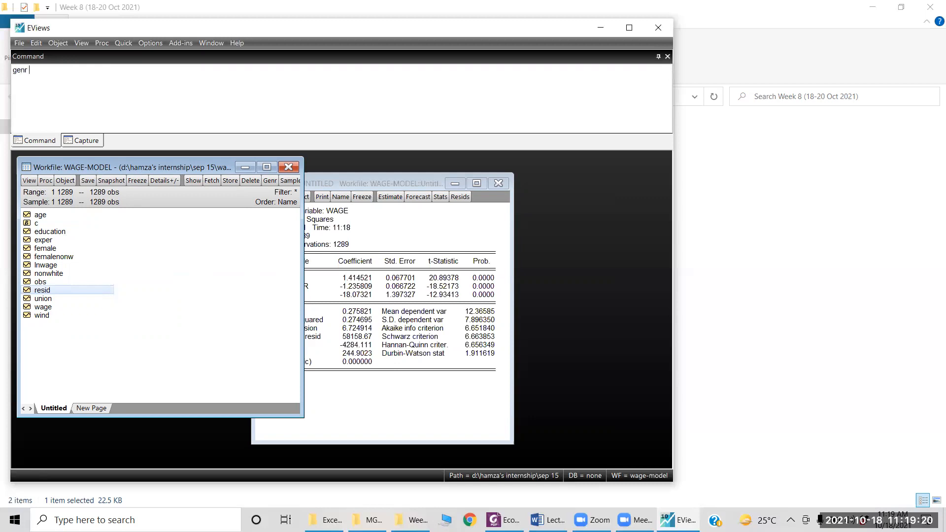
{"action": "type", "text": " mu = resid"}
{"action": "key", "text": "Return"}
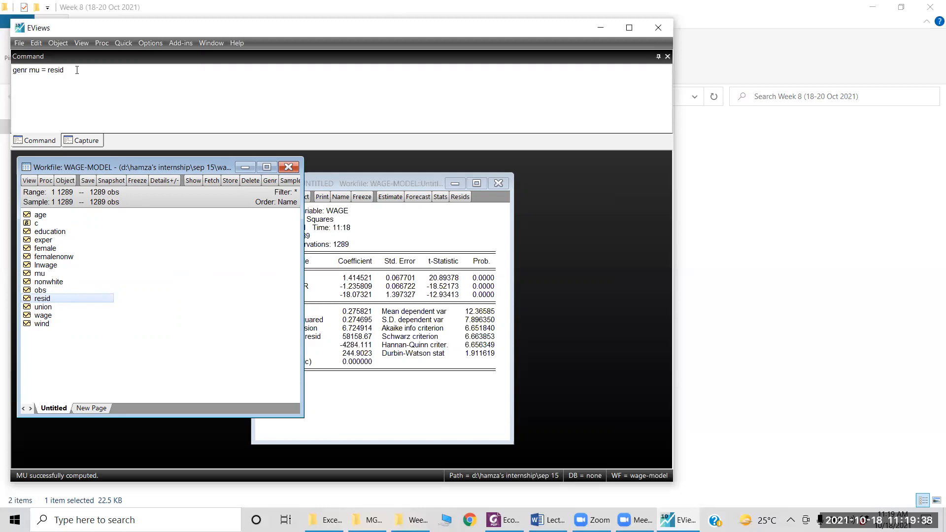
Generate the squared residuals as a new series by running "genr mu2 = resid^2".
{"action": "type", "text": "2"}
{"action": "left_click", "coordinate": [39, 70]}
{"action": "type", "text": "2"}
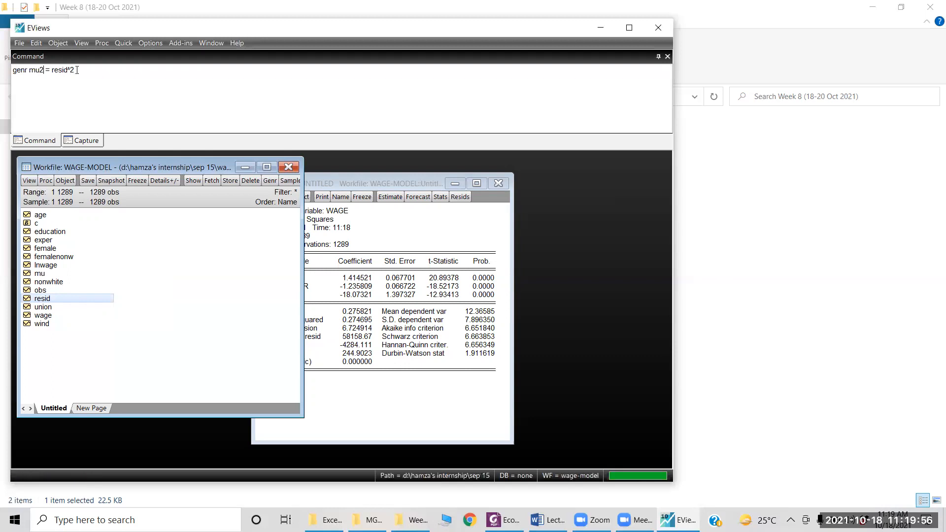
{"action": "key", "text": "Right"}
{"action": "key", "text": "Right"}
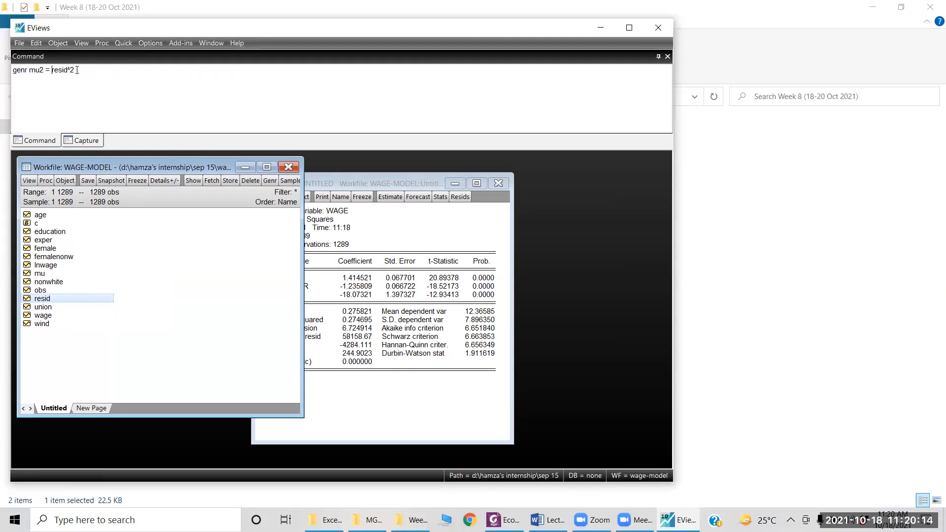
{"action": "key", "text": "Right"}
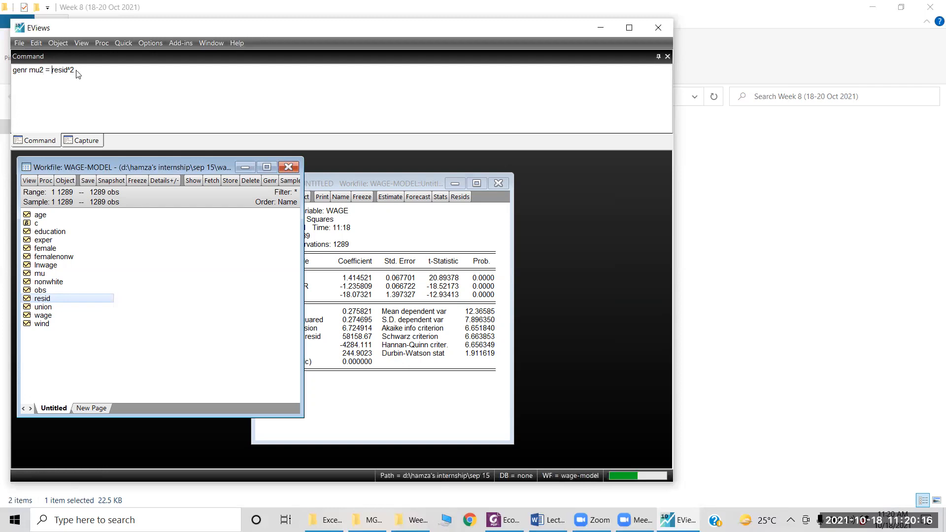
{"action": "key", "text": "Right"}
{"action": "key", "text": "Right"}
{"action": "key", "text": "Right"}
{"action": "key", "text": "Right"}
{"action": "key", "text": "Right"}
{"action": "key", "text": "Right"}
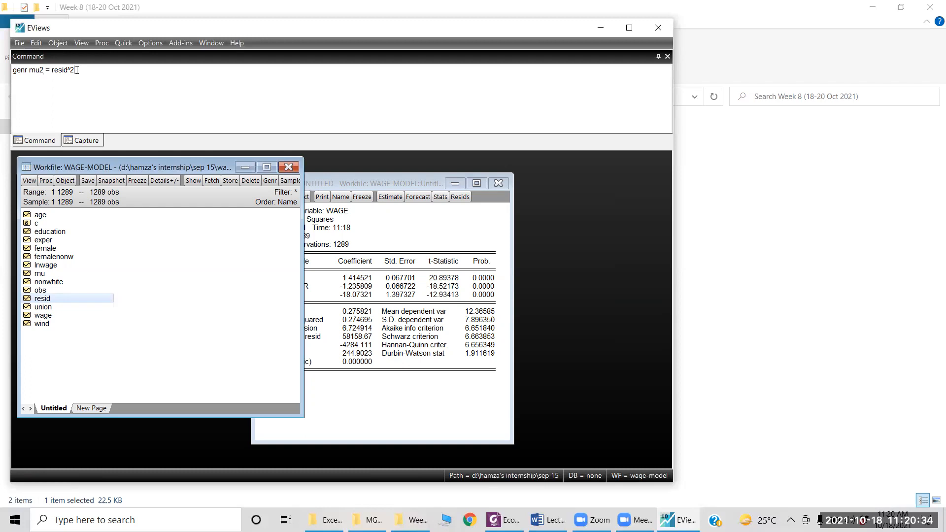
{"action": "key", "text": "Return"}
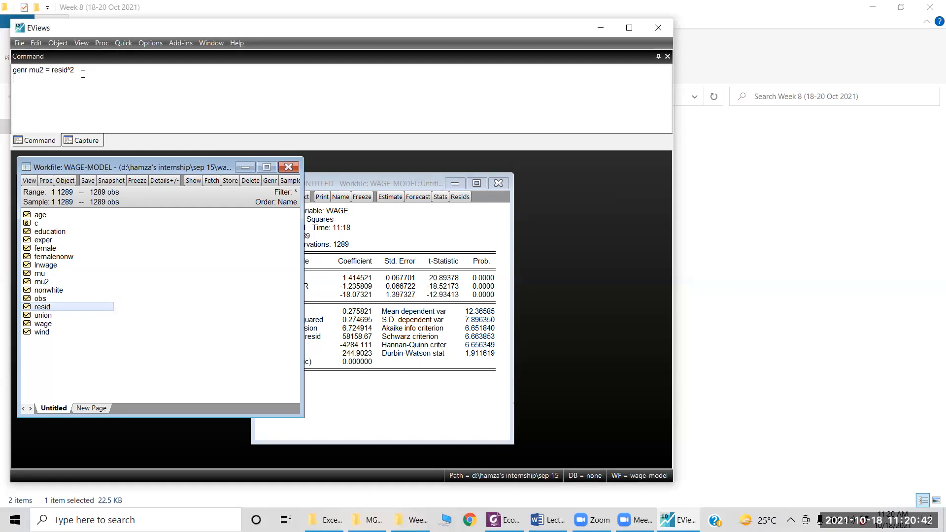
Plot a scatter graph of the squared residuals and wage by running "scat mu2 wage".
{"action": "key", "text": "BackSpace"}
{"action": "key", "text": "BackSpace"}
{"action": "key", "text": "BackSpace"}
{"action": "key", "text": "BackSpace"}
{"action": "key", "text": "BackSpace"}
{"action": "key", "text": "BackSpace"}
{"action": "key", "text": "BackSpace"}
{"action": "key", "text": "BackSpace"}
{"action": "key", "text": "BackSpace"}
{"action": "key", "text": "BackSpace"}
{"action": "key", "text": "BackSpace"}
{"action": "key", "text": "BackSpace"}
{"action": "key", "text": "BackSpace"}
{"action": "key", "text": "BackSpace"}
{"action": "key", "text": "BackSpace"}
{"action": "key", "text": "BackSpace"}
{"action": "key", "text": "BackSpace"}
{"action": "key", "text": "BackSpace"}
{"action": "type", "text": "scat"}
{"action": "type", "text": "wage re"}
{"action": "key", "text": "BackSpace"}
{"action": "key", "text": "BackSpace"}
{"action": "type", "text": "mu2"}
{"action": "key", "text": "Return"}
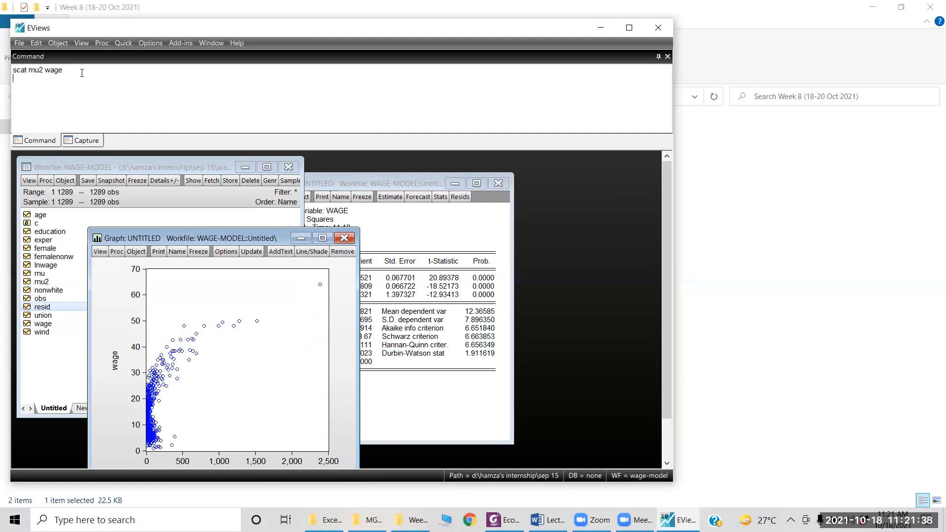
Plot a scatter graph of the squared residuals and age by running "scat mu2 age".
{"action": "key", "text": "BackSpace"}
{"action": "key", "text": "BackSpace"}
{"action": "key", "text": "BackSpace"}
{"action": "key", "text": "BackSpace"}
{"action": "type", "text": "age"}
{"action": "key", "text": "Return"}
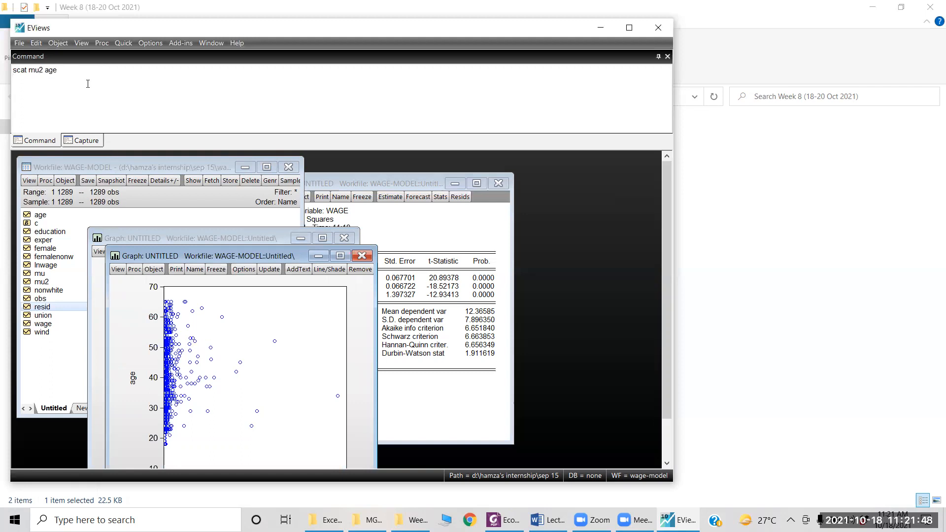
Plot a scatter graph of the squared residuals and experience by running "scat mu2 exper".
{"action": "key", "text": "BackSpace"}
{"action": "key", "text": "BackSpace"}
{"action": "key", "text": "BackSpace"}
{"action": "type", "text": "exper"}
{"action": "key", "text": "Return"}
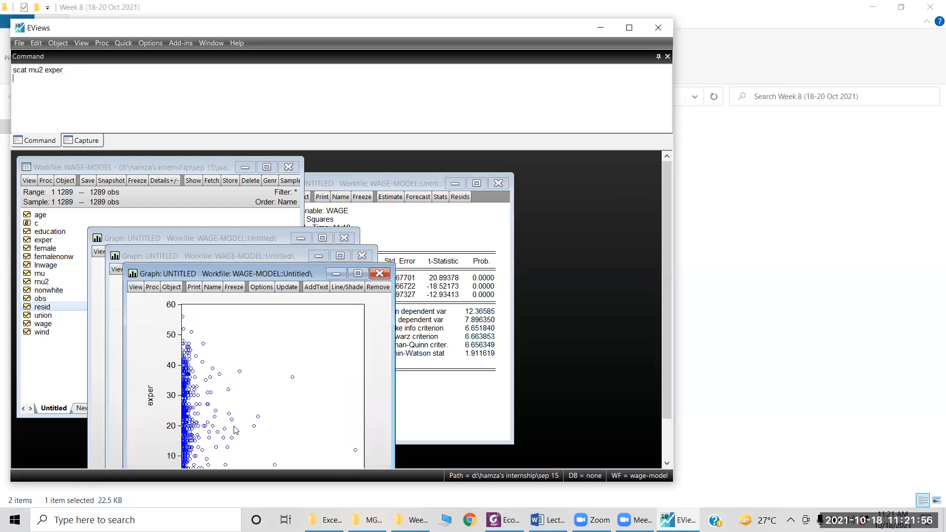
Delete the three untitled scatter graphs of mu2 with exper, age and wage.
{"action": "mouse_move", "coordinate": [238, 423]}
{"action": "left_click", "coordinate": [380, 274]}
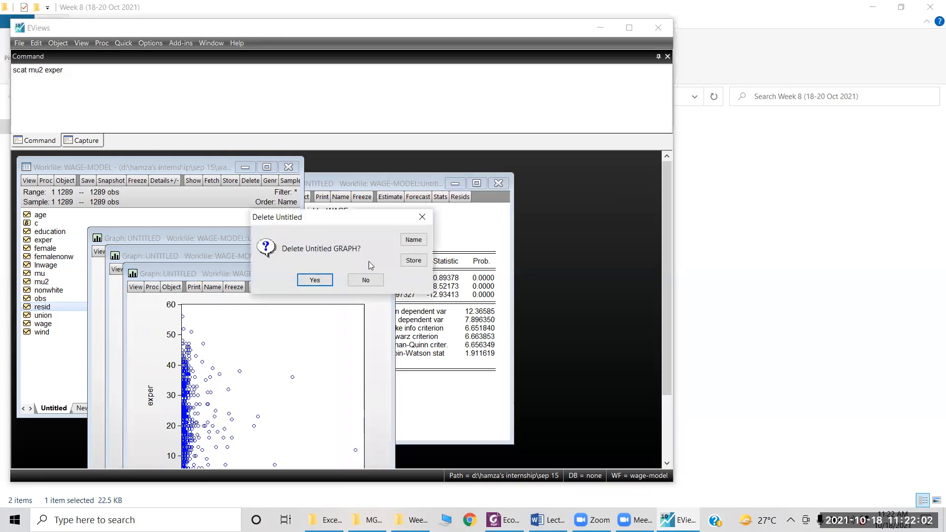
{"action": "left_click", "coordinate": [310, 281]}
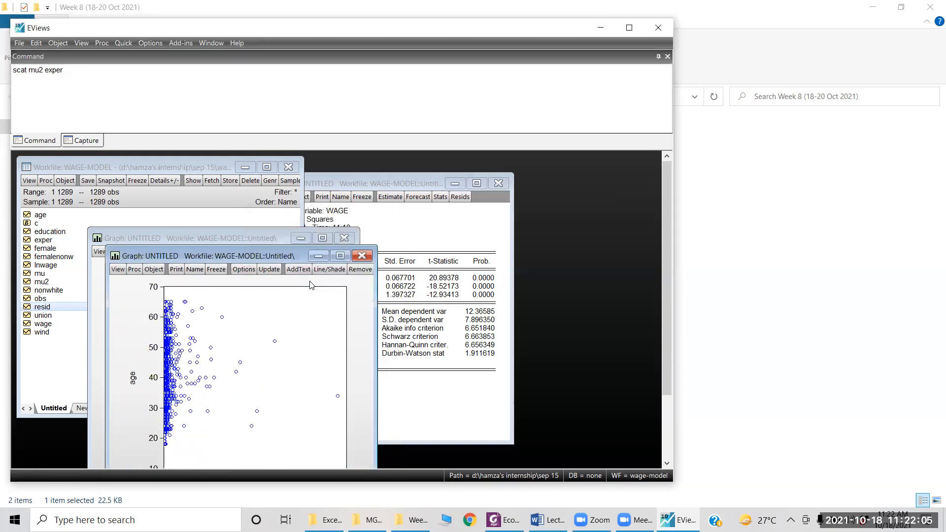
{"action": "left_click", "coordinate": [362, 256]}
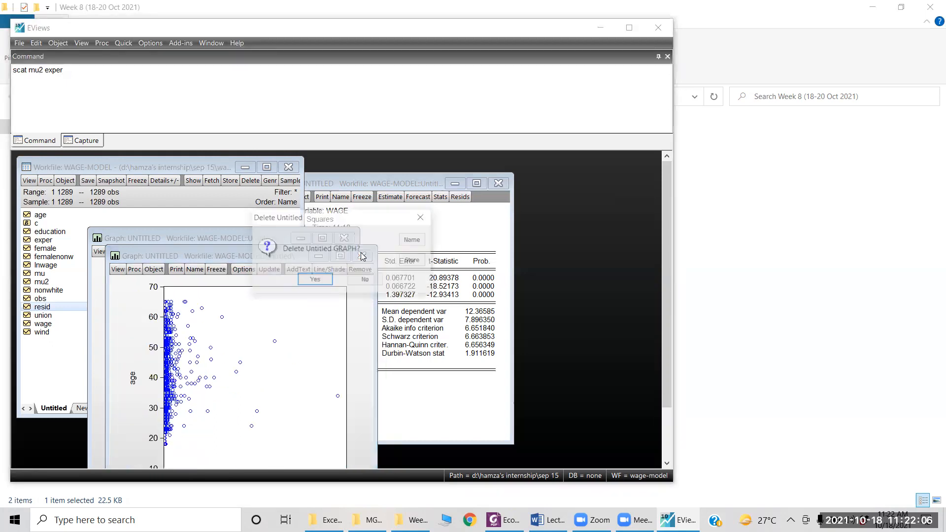
{"action": "left_click", "coordinate": [315, 281]}
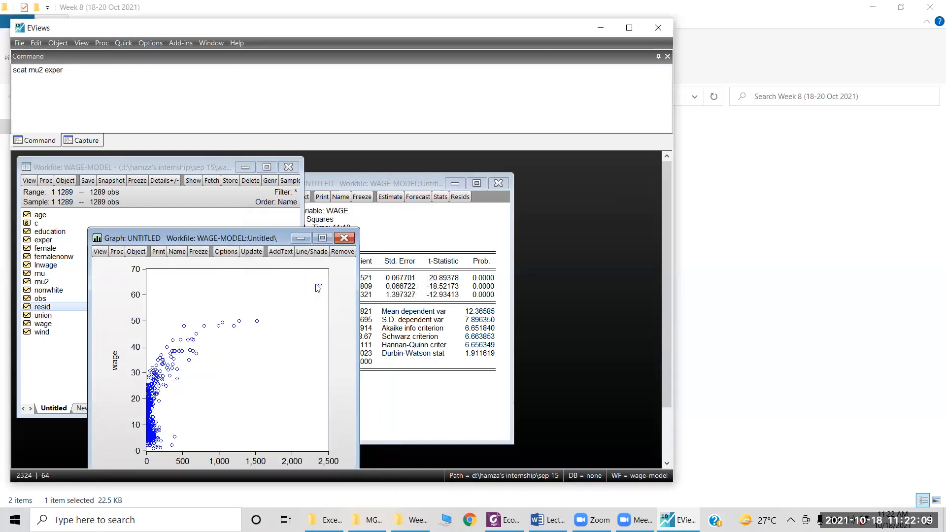
{"action": "left_click", "coordinate": [344, 238]}
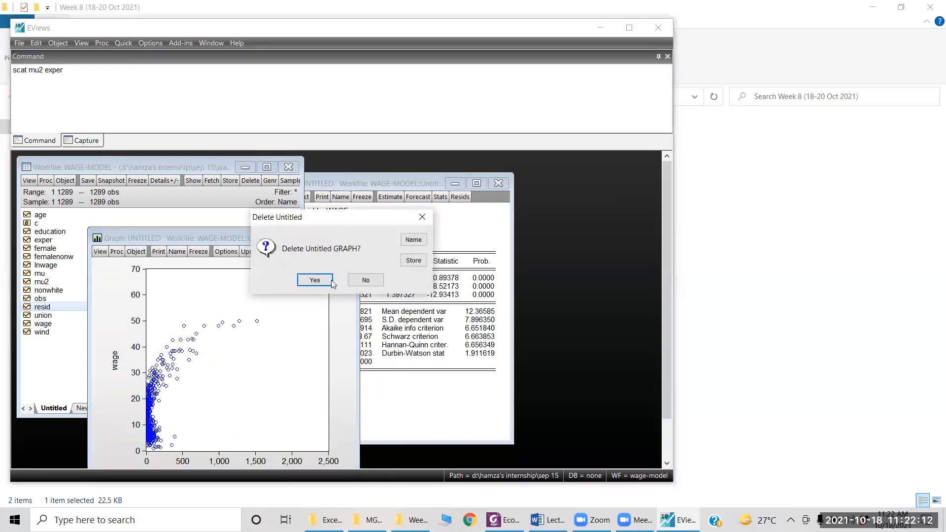
{"action": "left_click", "coordinate": [322, 285]}
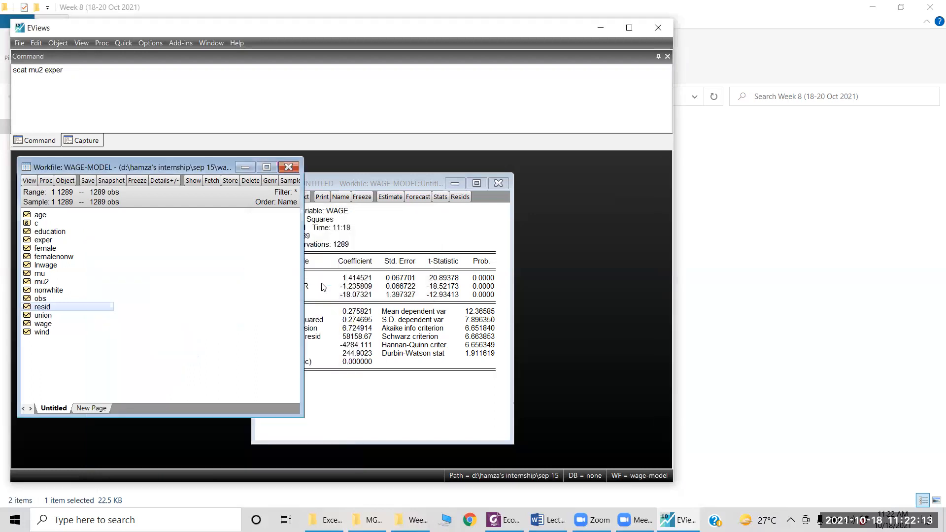
Name the untitled wage equation eq01 so that it is stored in the workfile.
{"action": "left_click", "coordinate": [386, 183]}
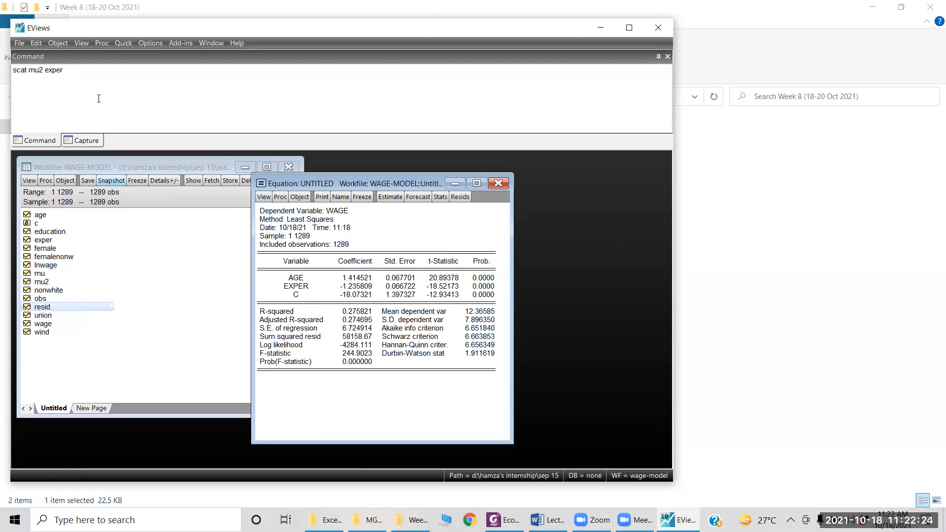
{"action": "left_click", "coordinate": [176, 256]}
{"action": "left_click", "coordinate": [422, 234]}
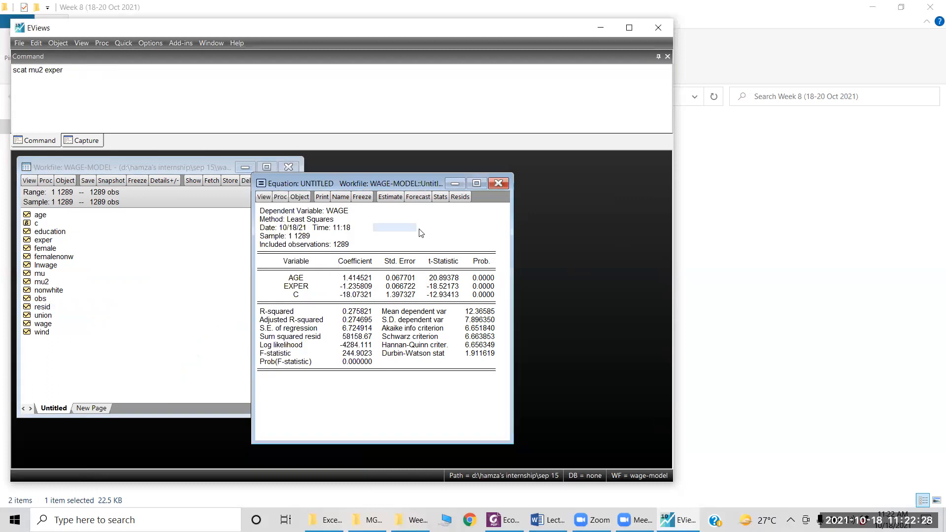
{"action": "left_click", "coordinate": [340, 197]}
{"action": "left_click", "coordinate": [354, 354]}
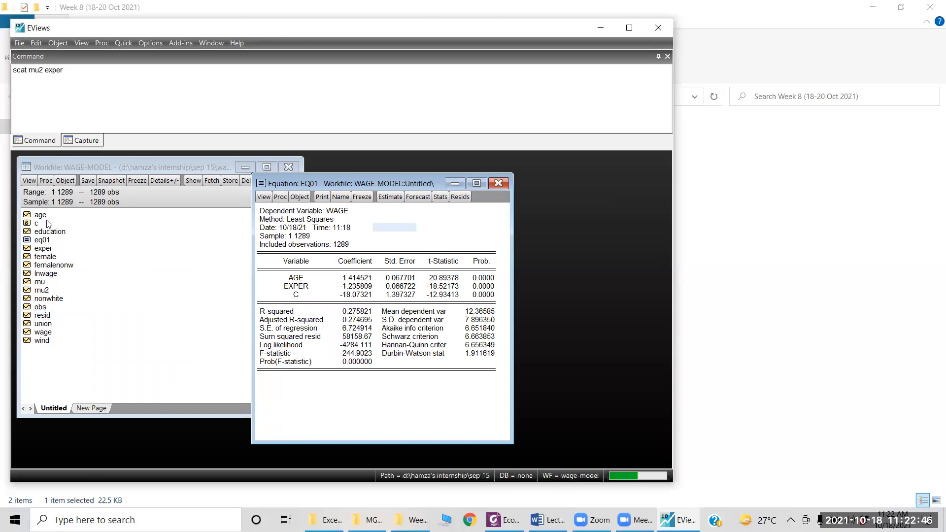
Estimate a least squares equation of mu2 on age, exper and a constant, and check its F-statistic and probability.
{"action": "left_click", "coordinate": [43, 290]}
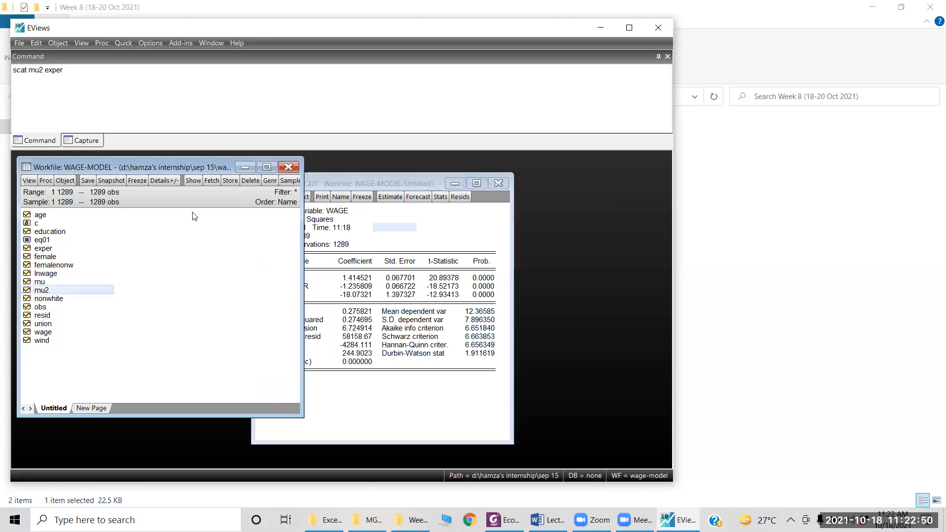
{"action": "left_click", "coordinate": [41, 217], "text": "ctrl"}
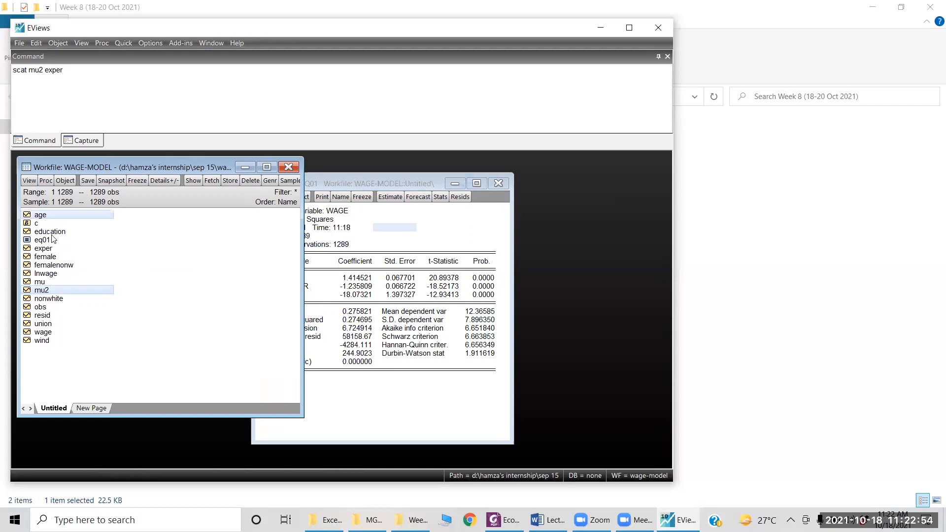
{"action": "left_click", "coordinate": [43, 249], "text": "ctrl"}
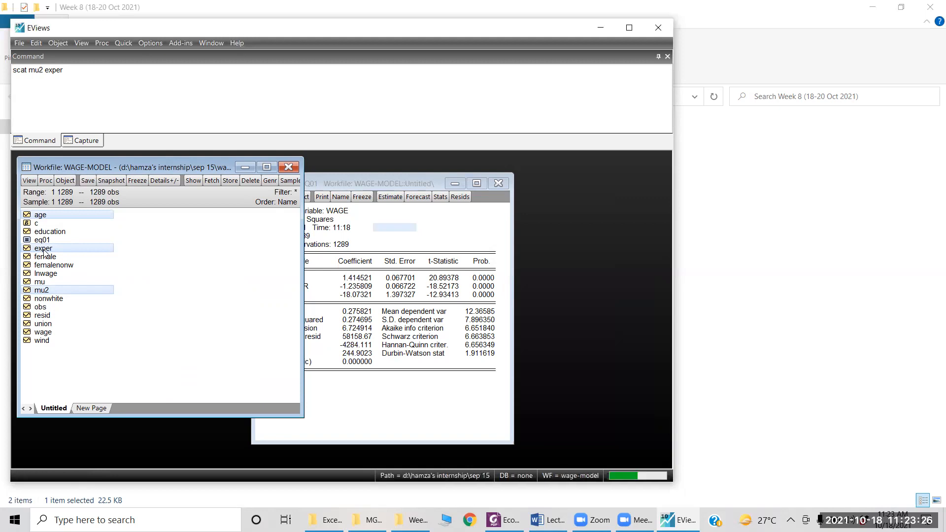
{"action": "right_click", "coordinate": [63, 250]}
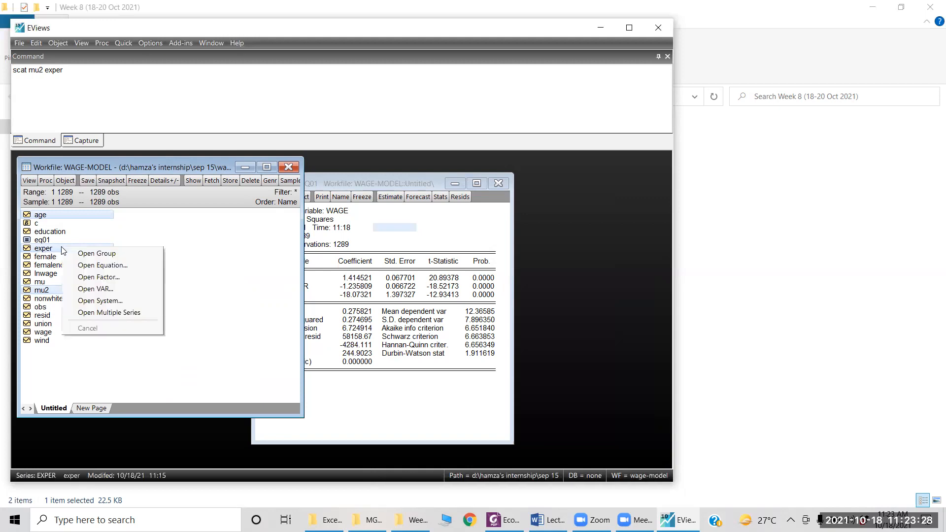
{"action": "left_click", "coordinate": [97, 266]}
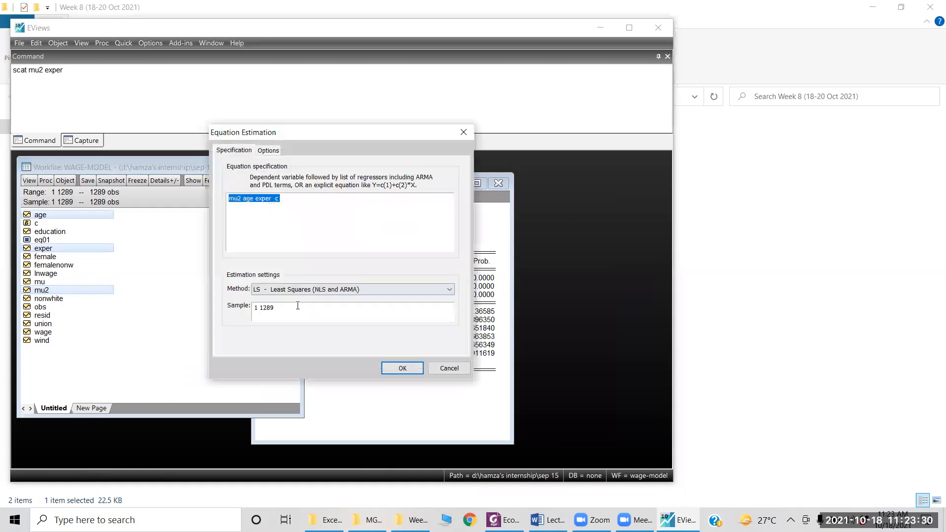
{"action": "left_click", "coordinate": [400, 369]}
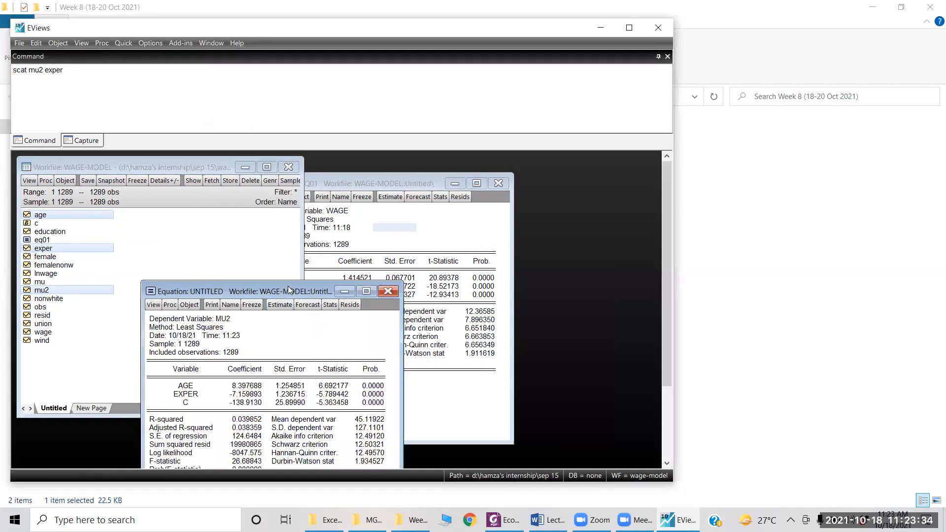
{"action": "left_click_drag", "start_coordinate": [288, 287], "coordinate": [356, 153]}
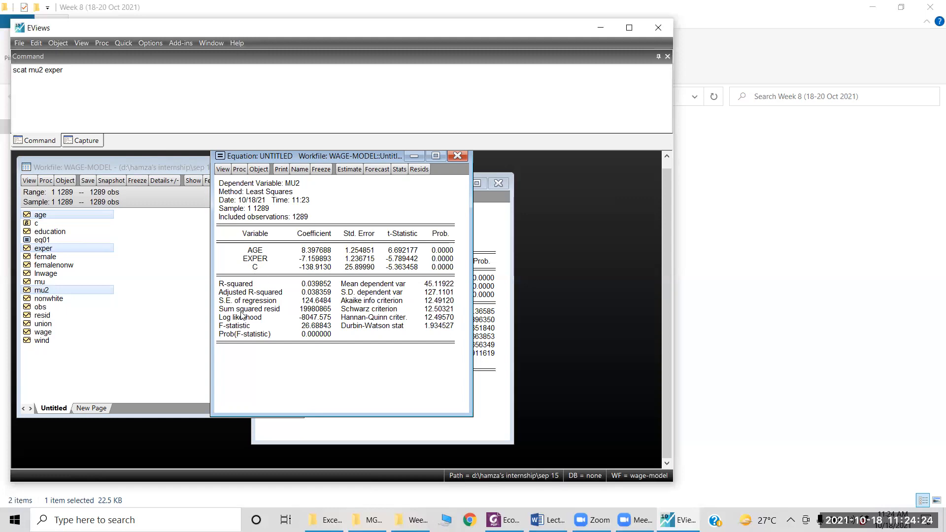
{"action": "left_click", "coordinate": [320, 326]}
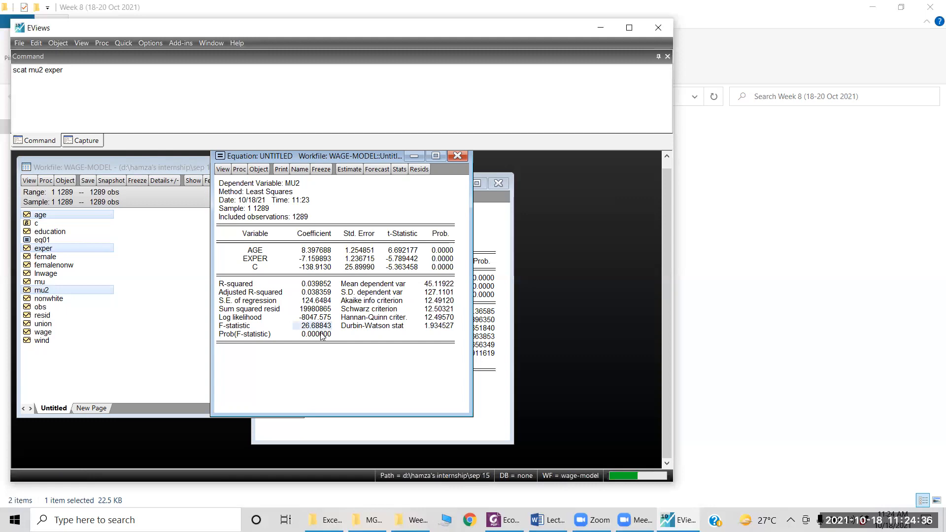
{"action": "left_click", "coordinate": [321, 335]}
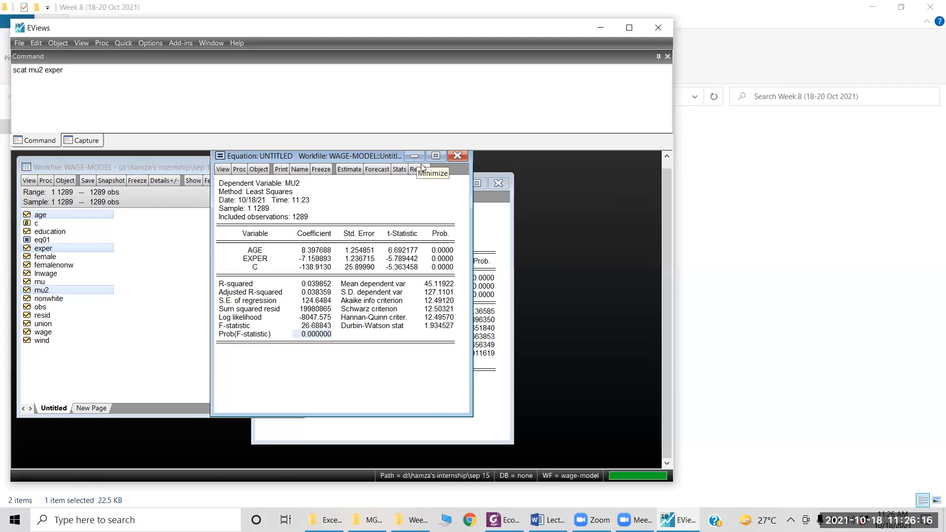
Run the Breusch-Pagan-Godfrey heteroskedasticity test on equation EQ01 with age, exper and c as regressors.
{"action": "left_click", "coordinate": [494, 224]}
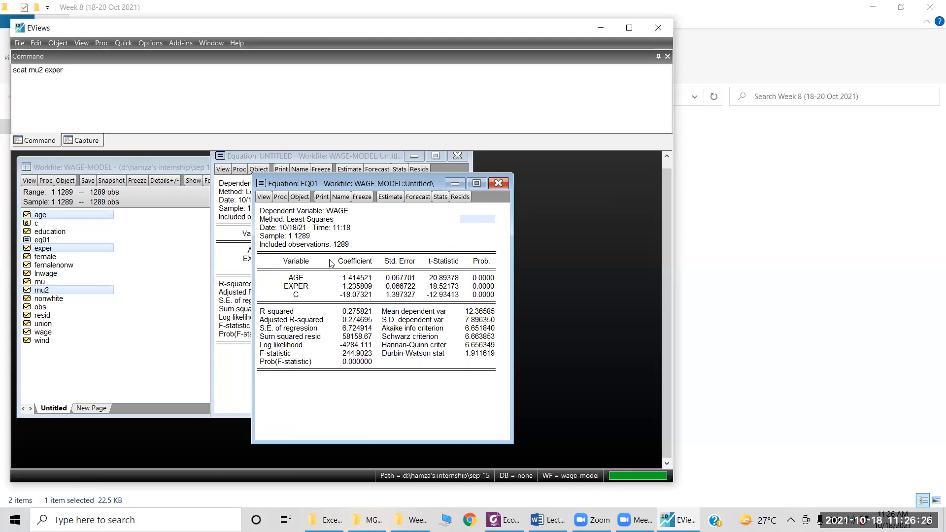
{"action": "left_click", "coordinate": [262, 197]}
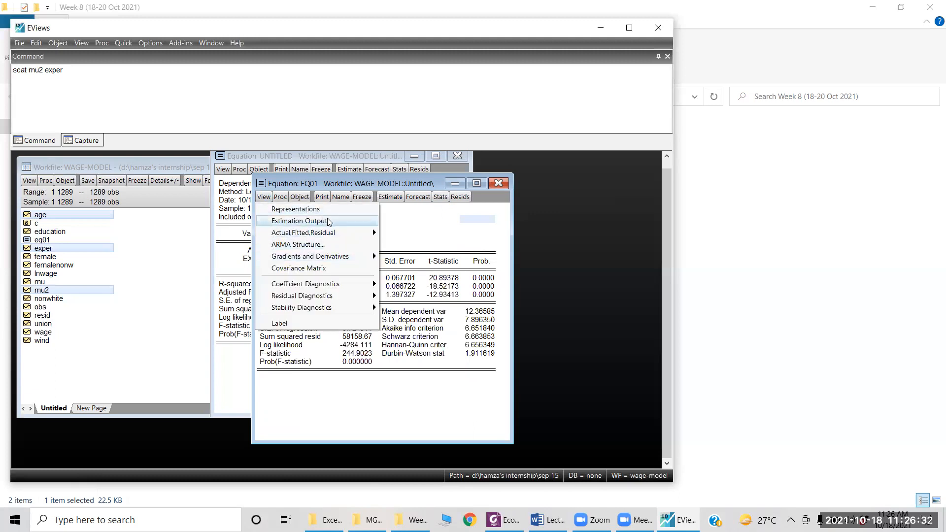
{"action": "mouse_move", "coordinate": [333, 299]}
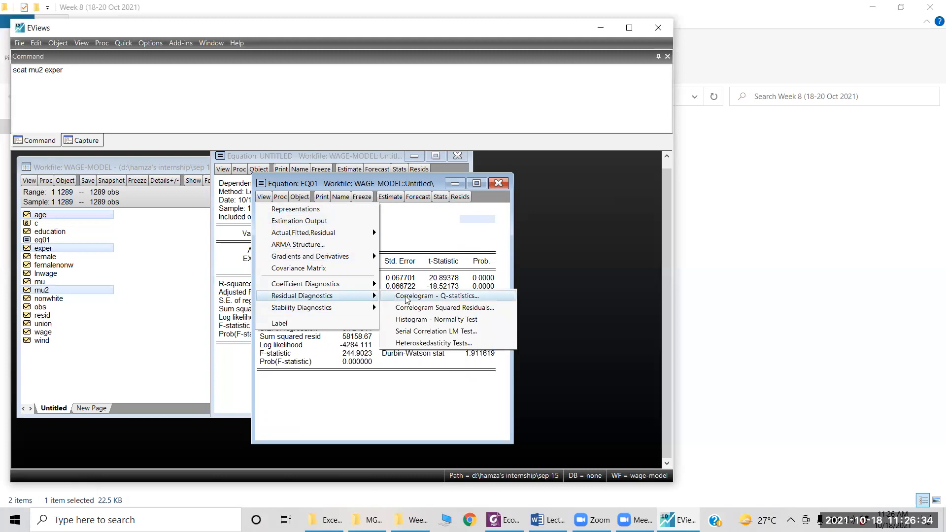
{"action": "left_click", "coordinate": [430, 344]}
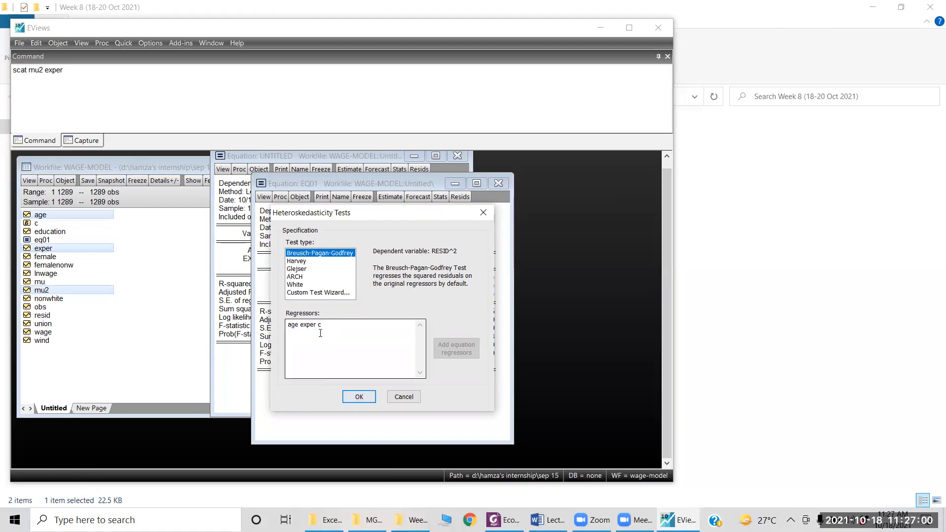
{"action": "left_click", "coordinate": [360, 397]}
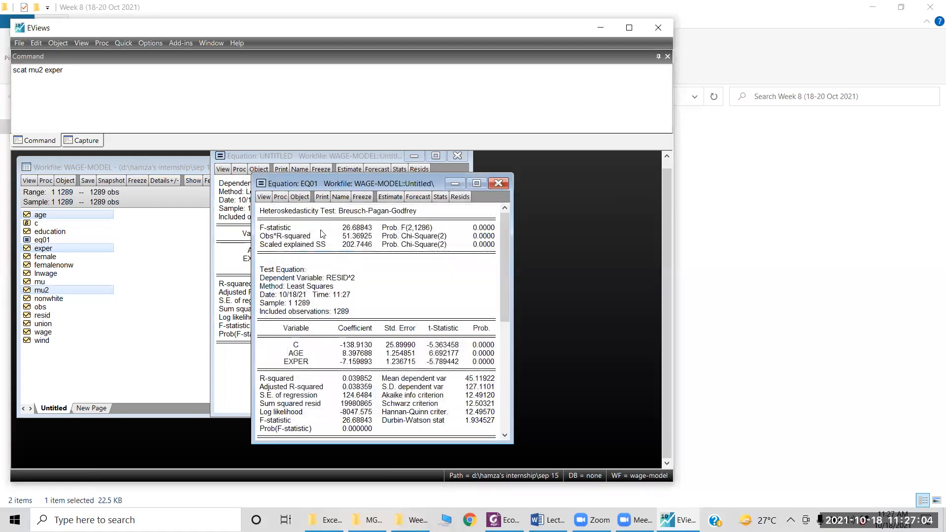